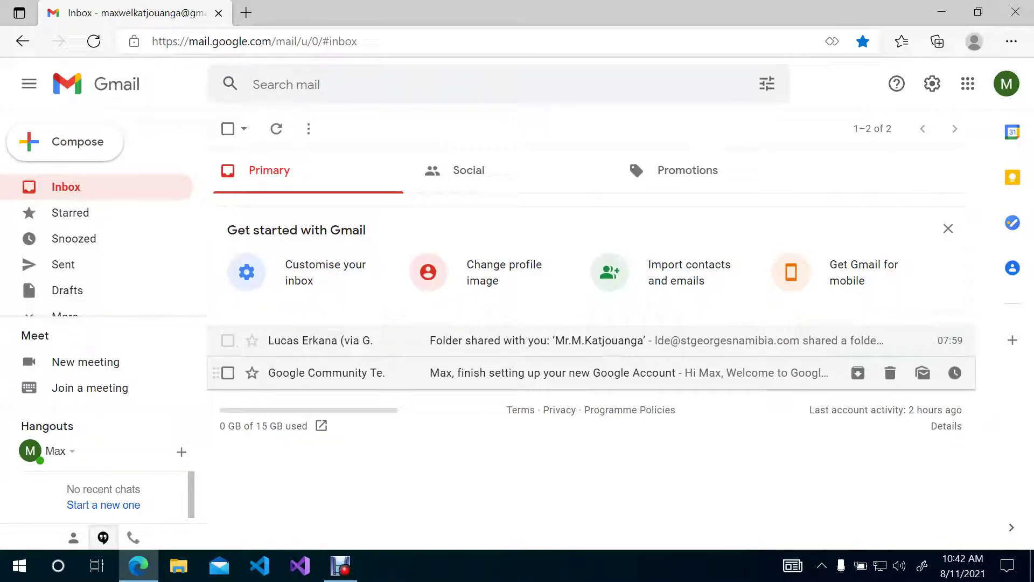
Check which Google account is signed in to Gmail by highlighting its e-mail address in the account details.
{"action": "left_click", "coordinate": [1007, 84]}
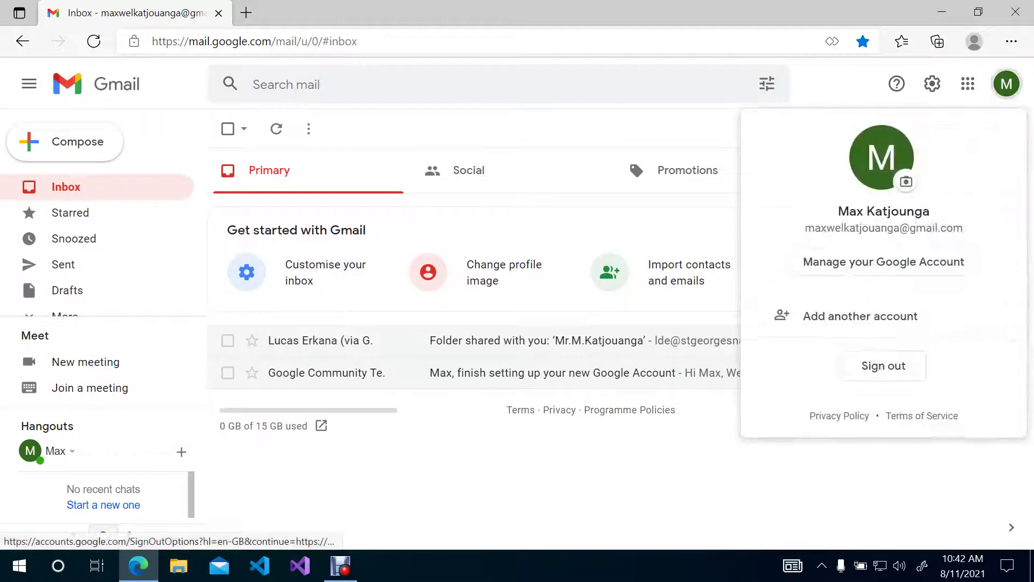
{"action": "left_click_drag", "start_coordinate": [805, 228], "coordinate": [964, 228]}
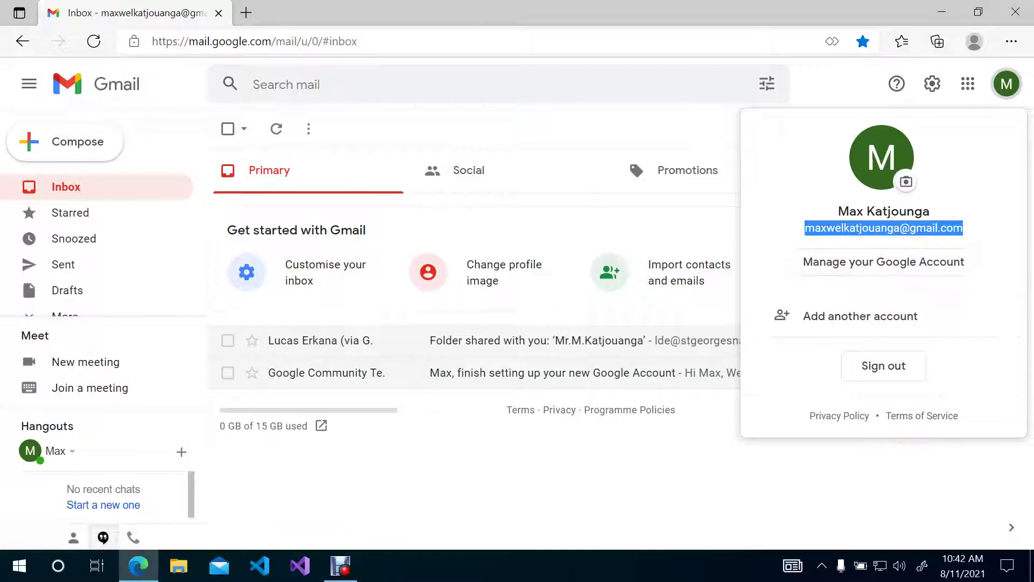
{"action": "key", "text": "Escape"}
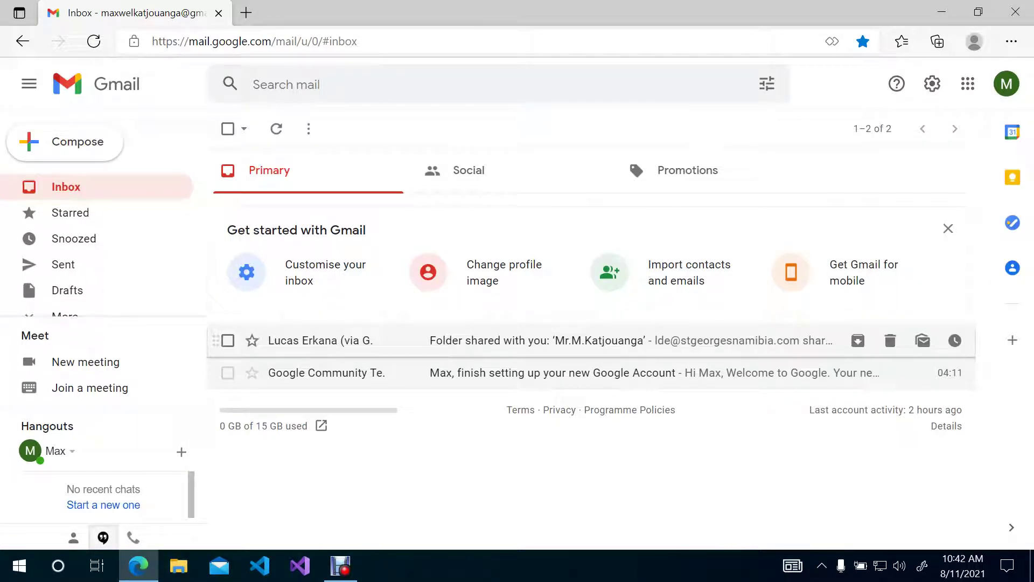
Open the inbox message about the shared folder and open that folder in Google Drive.
{"action": "left_click", "coordinate": [537, 340]}
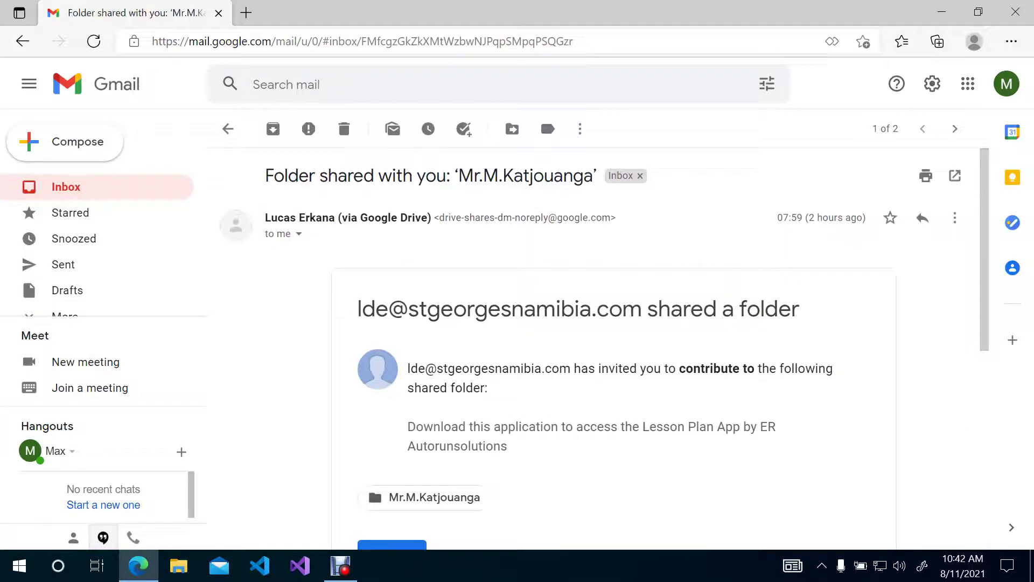
{"action": "scroll", "coordinate": [592, 341], "scroll_direction": "down", "scroll_amount": 2}
{"action": "scroll", "coordinate": [615, 323], "scroll_direction": "down", "scroll_amount": 2}
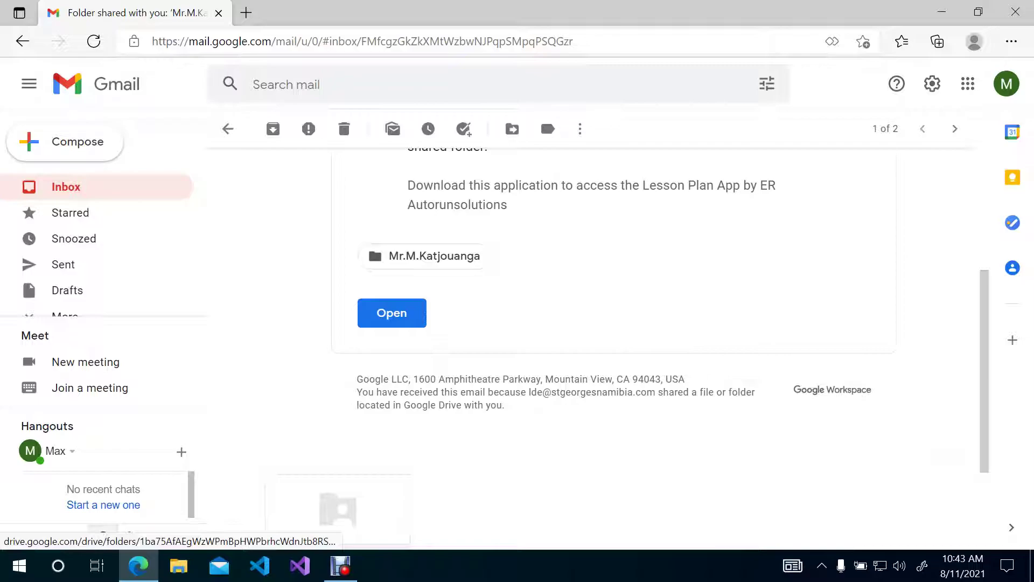
{"action": "scroll", "coordinate": [614, 324], "scroll_direction": "up", "scroll_amount": 2}
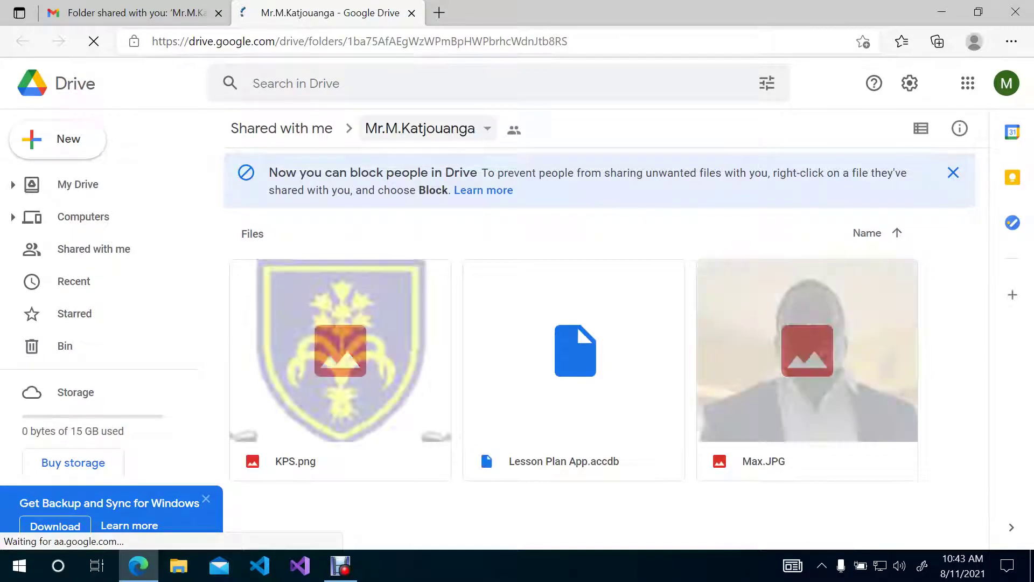
Download the entire shared folder from Drive as a zip file and dismiss the download progress notice.
{"action": "left_click", "coordinate": [428, 129]}
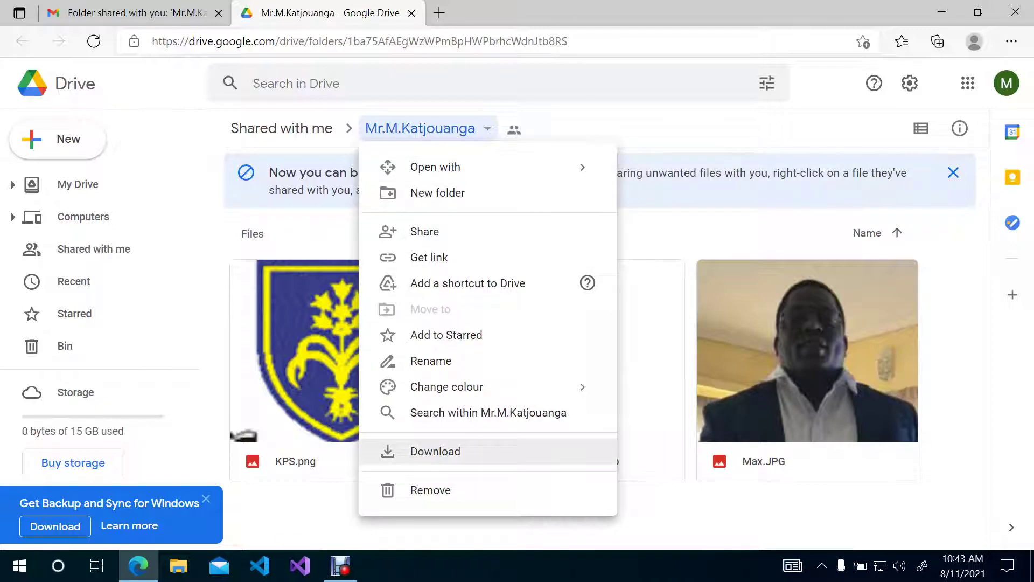
{"action": "left_click", "coordinate": [435, 451]}
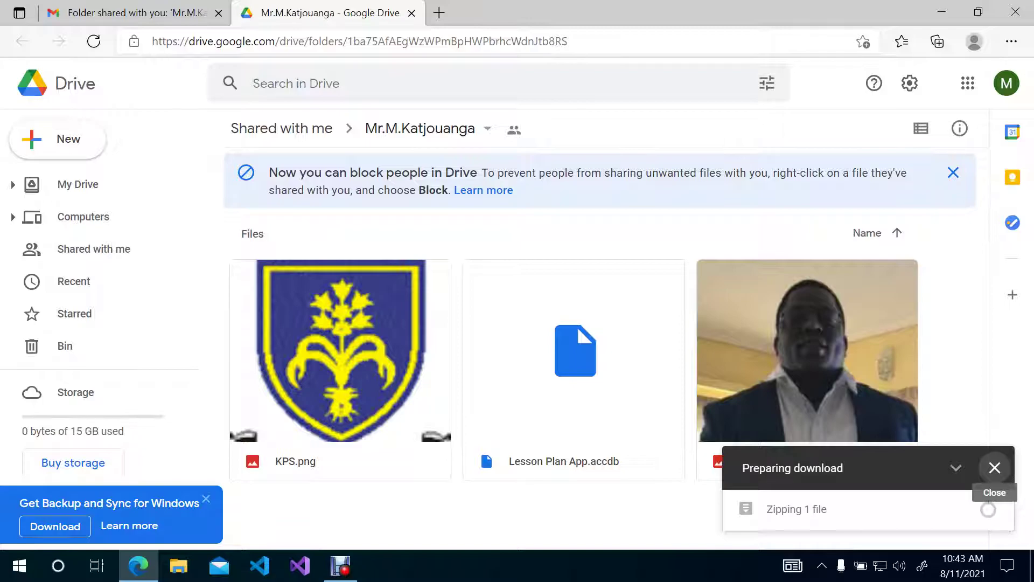
{"action": "left_click", "coordinate": [994, 468]}
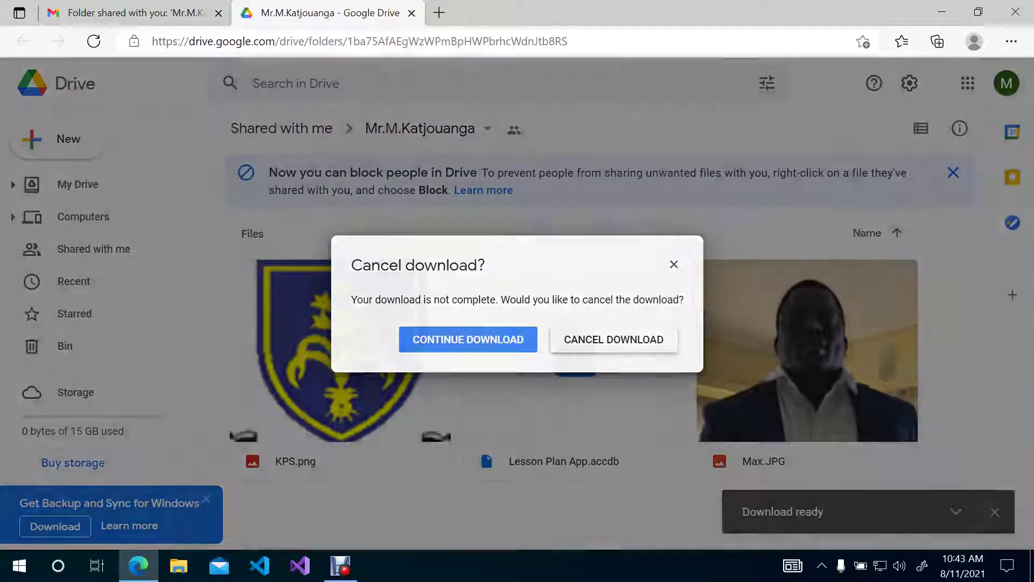
{"action": "left_click", "coordinate": [613, 339]}
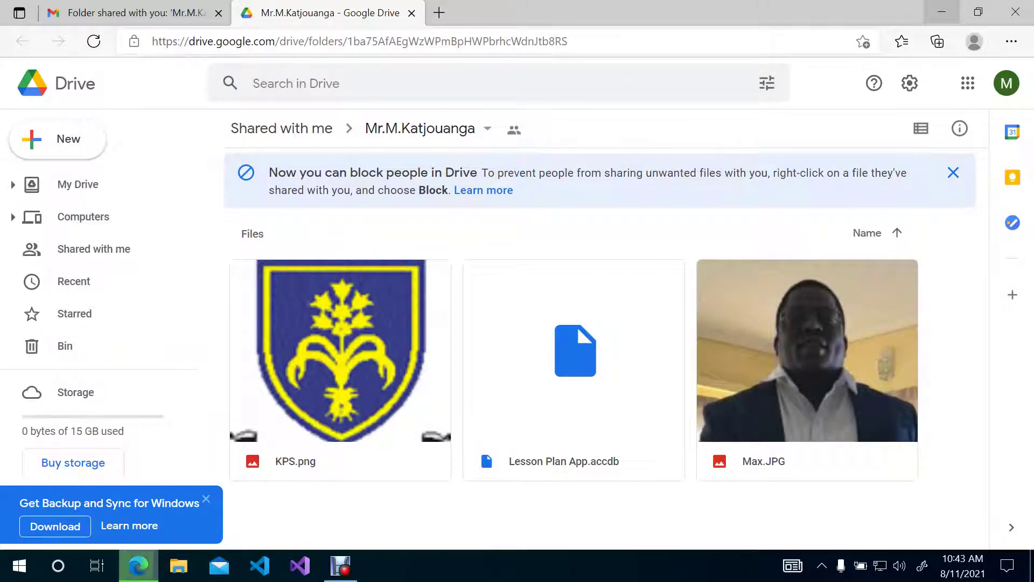
Minimize the browser and show the Downloads folder in File Explorer.
{"action": "left_click", "coordinate": [942, 12]}
{"action": "left_click", "coordinate": [178, 566]}
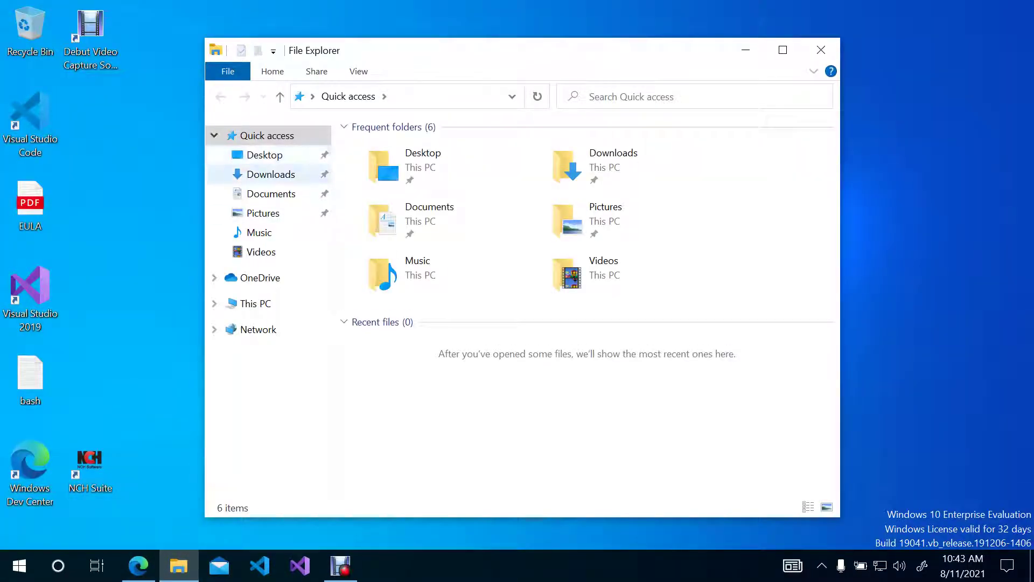
{"action": "left_click", "coordinate": [271, 174]}
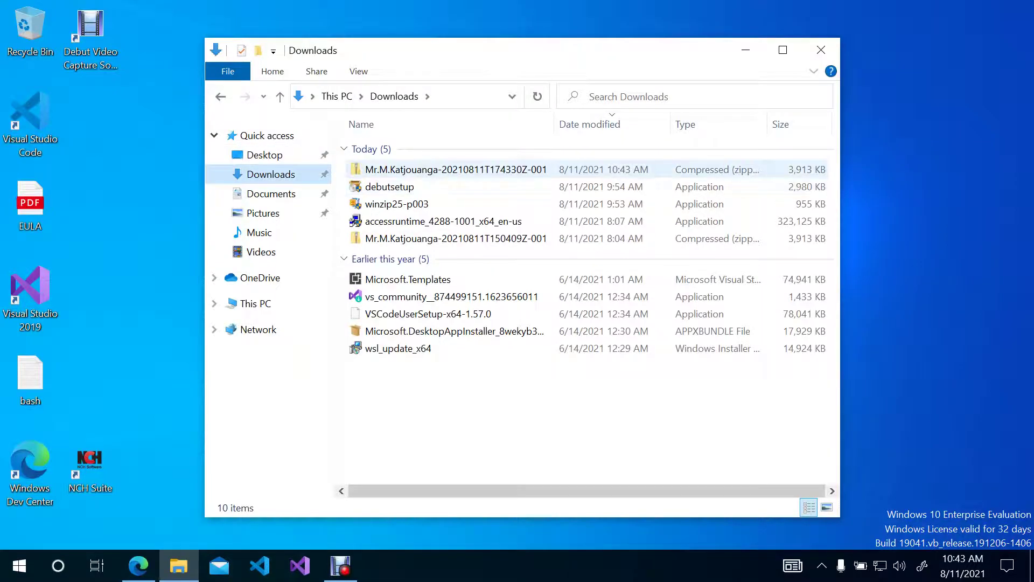
Extract the newly downloaded zip file of the shared folder to the Desktop.
{"action": "left_click", "coordinate": [456, 169]}
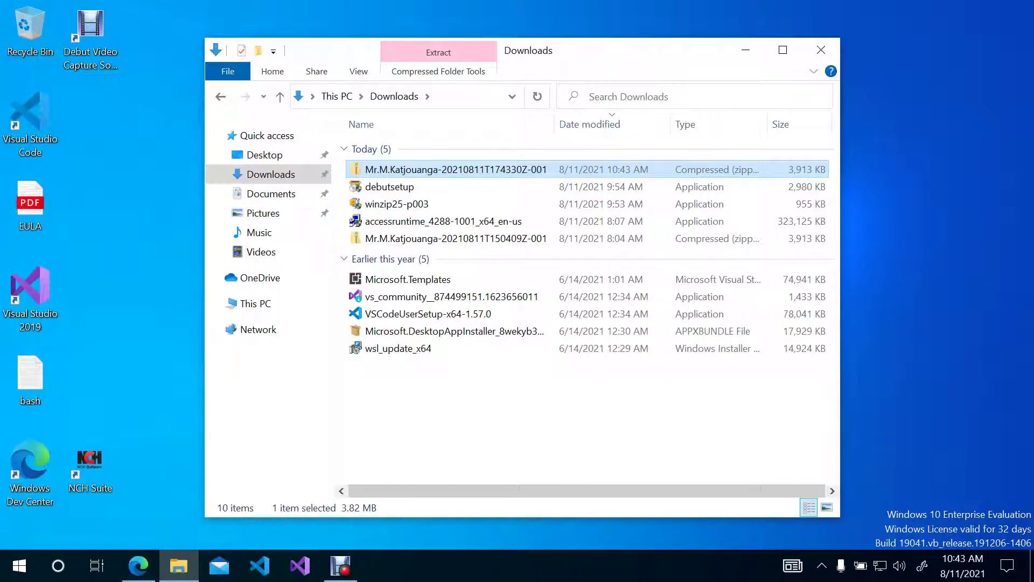
{"action": "right_click", "coordinate": [378, 169]}
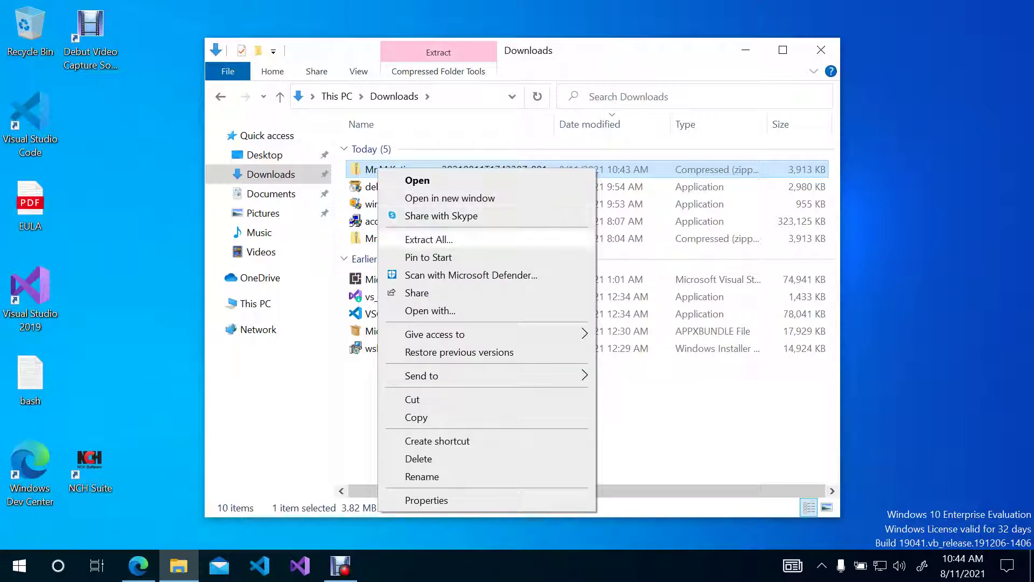
{"action": "left_click", "coordinate": [429, 239]}
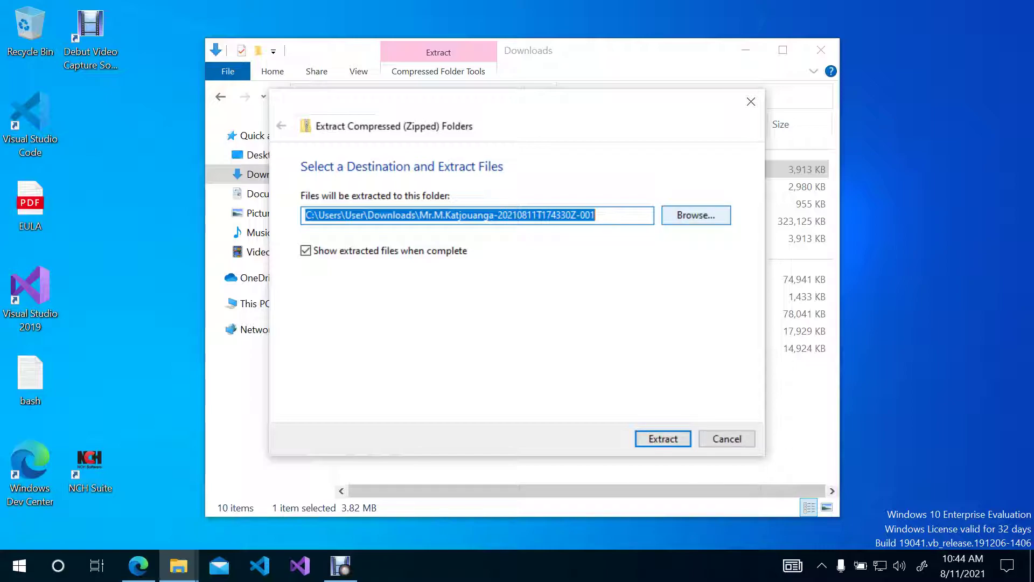
{"action": "left_click", "coordinate": [696, 215]}
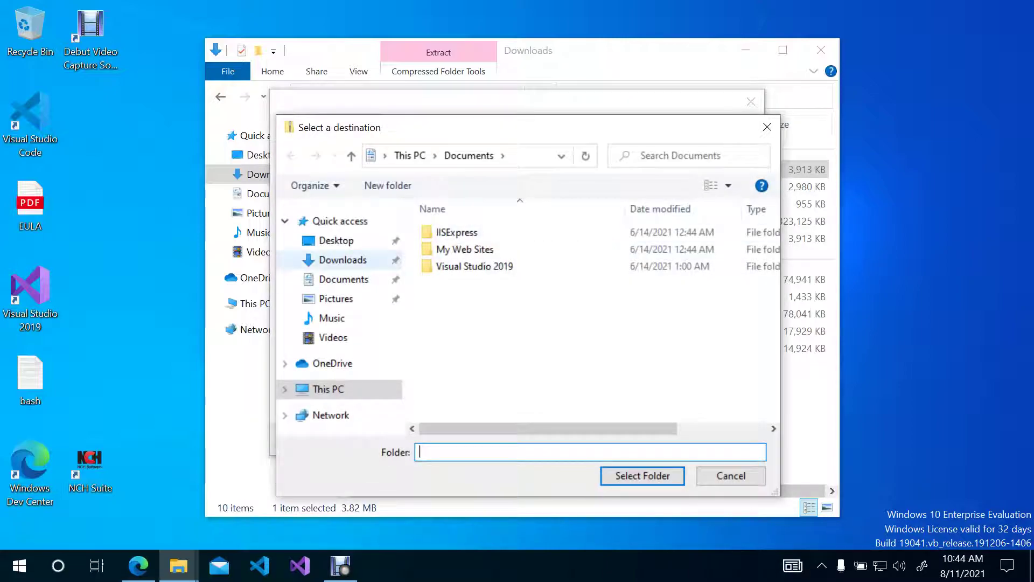
{"action": "left_click", "coordinate": [336, 240]}
{"action": "key", "text": "Return"}
{"action": "left_click", "coordinate": [662, 439]}
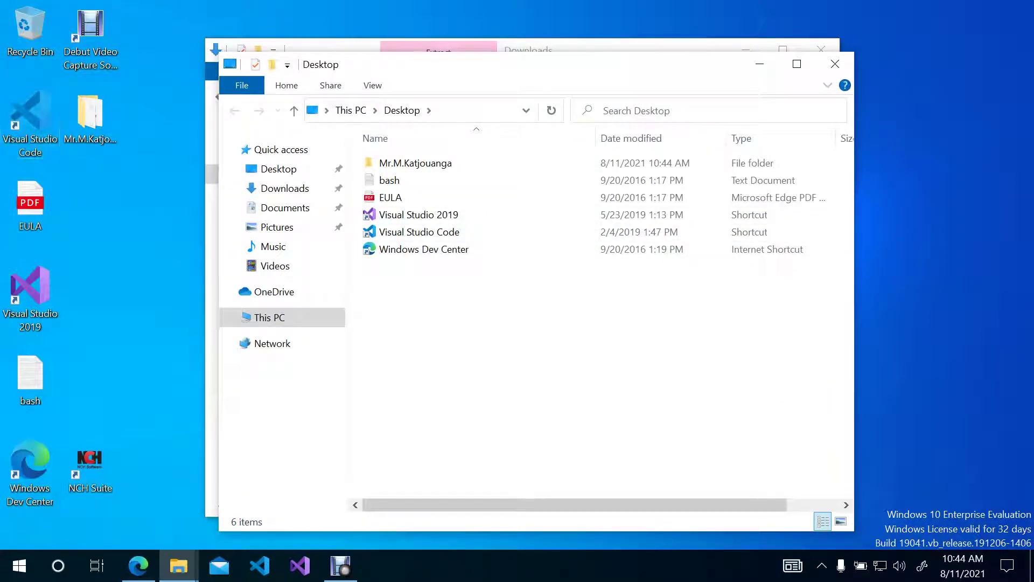
Close both File Explorer windows and open the extracted folder from the desktop.
{"action": "left_click", "coordinate": [90, 116]}
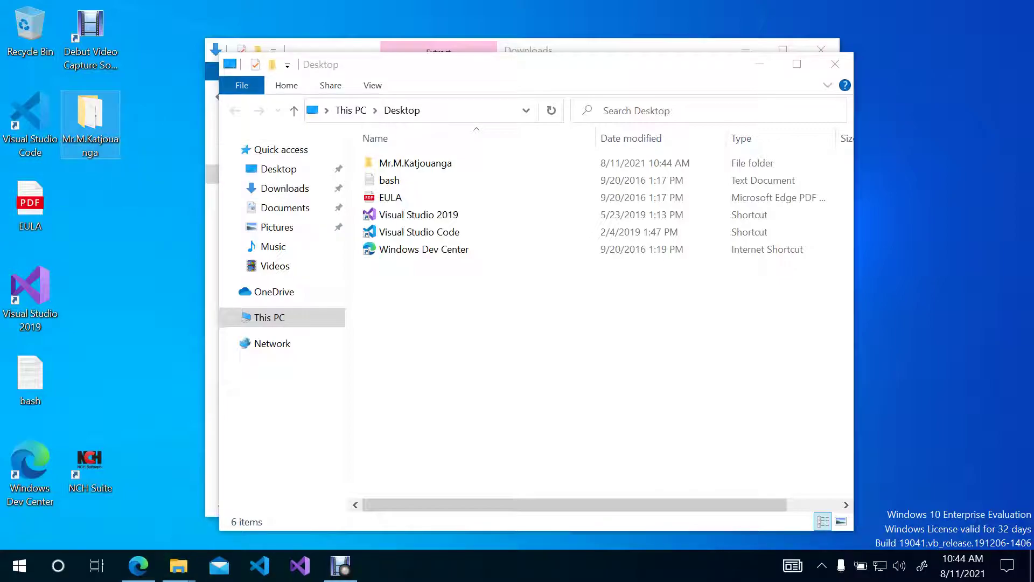
{"action": "left_click", "coordinate": [835, 64]}
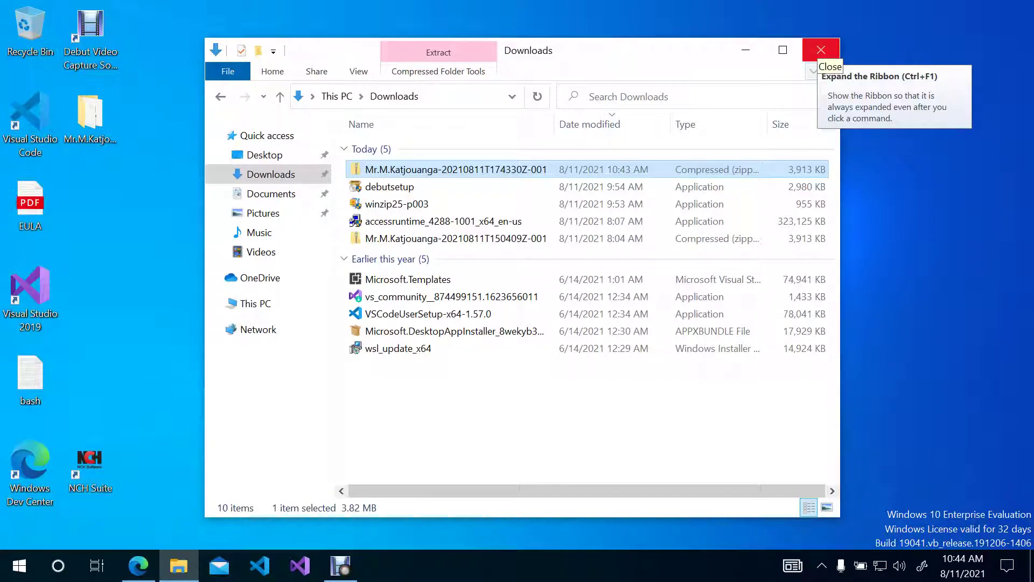
{"action": "left_click", "coordinate": [821, 50]}
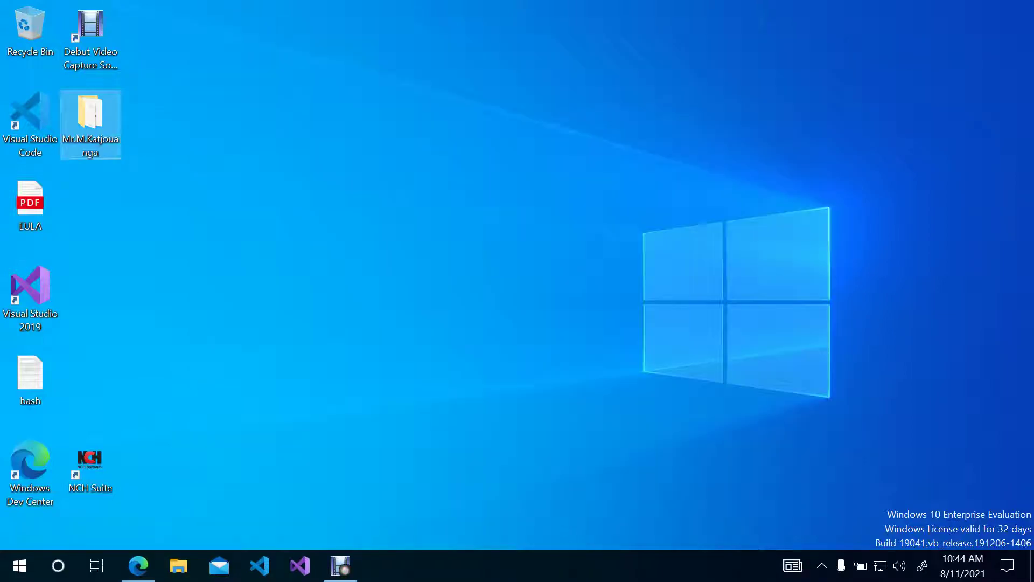
{"action": "double_click", "coordinate": [90, 121]}
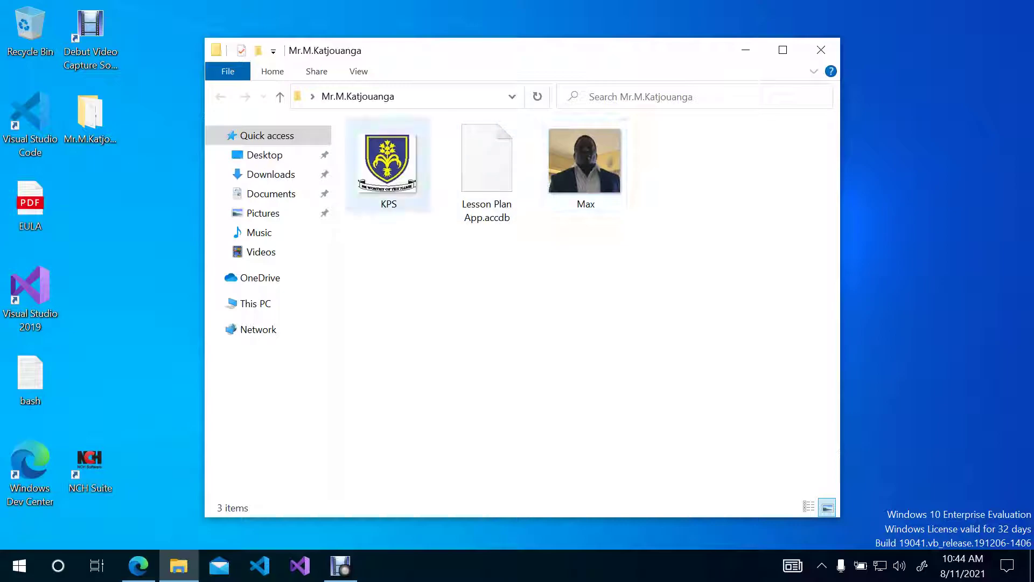
Examine the extracted files one by one: the KPS logo, the portrait photo and Lesson Plan App.accdb.
{"action": "left_click", "coordinate": [388, 165]}
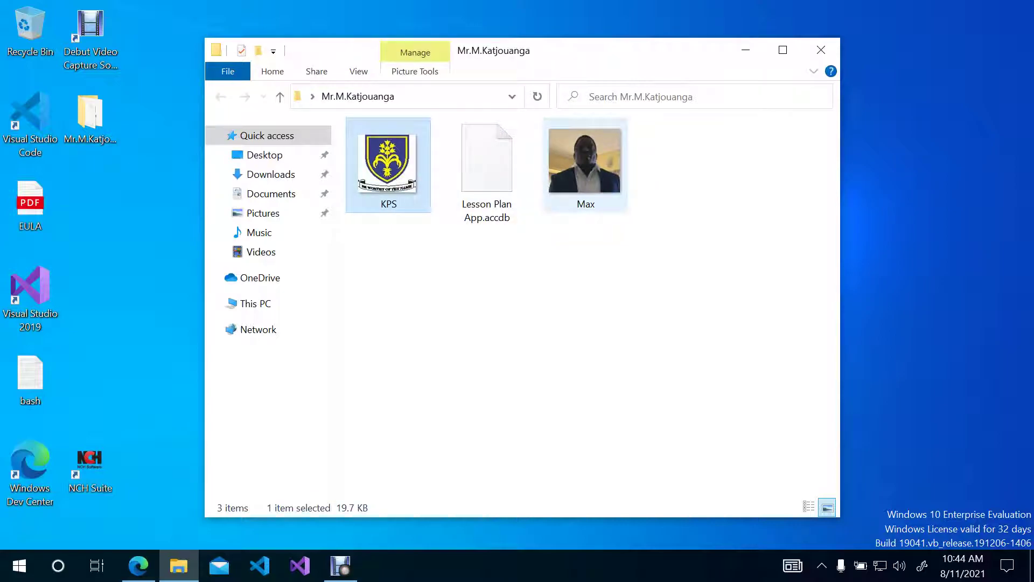
{"action": "left_click", "coordinate": [585, 165]}
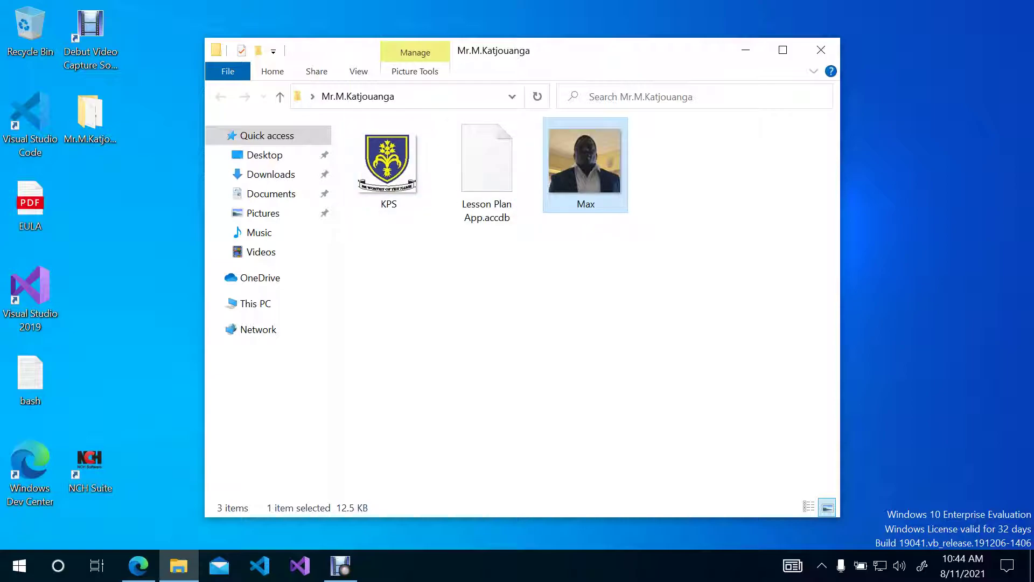
{"action": "left_click", "coordinate": [487, 172]}
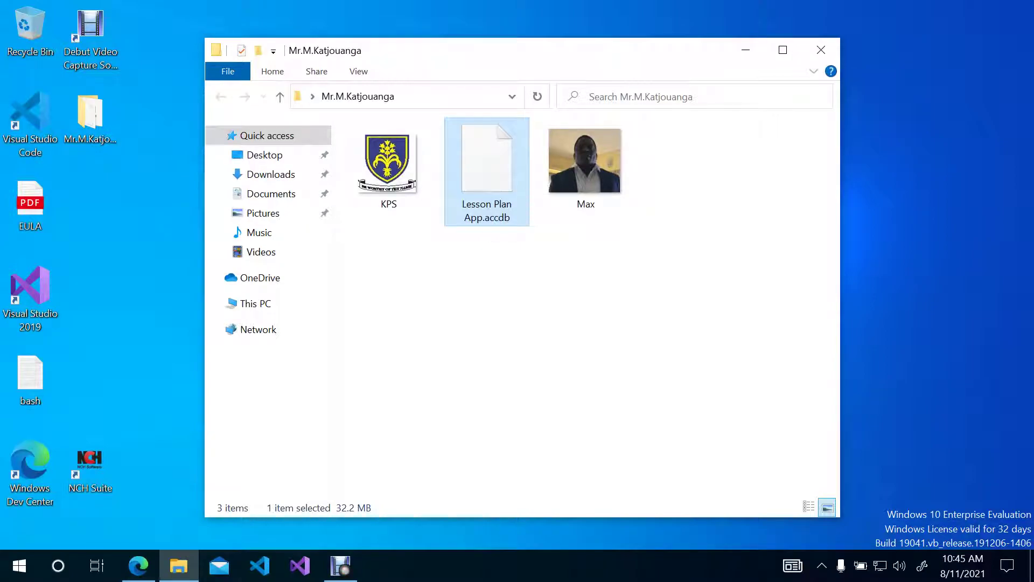
Switch back to Microsoft Edge and open google.com in a new tab.
{"action": "left_click", "coordinate": [138, 566]}
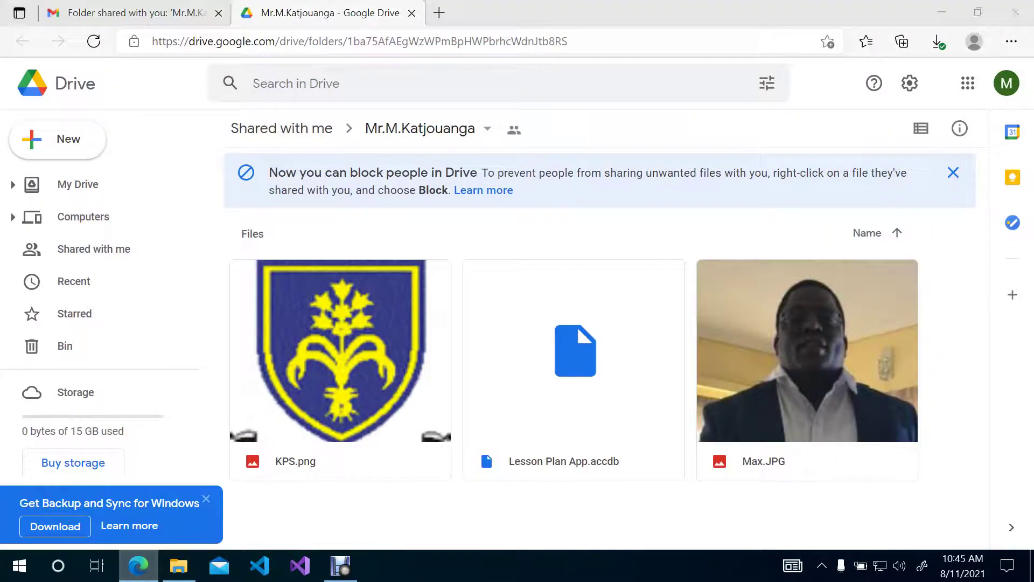
{"action": "left_click", "coordinate": [138, 565]}
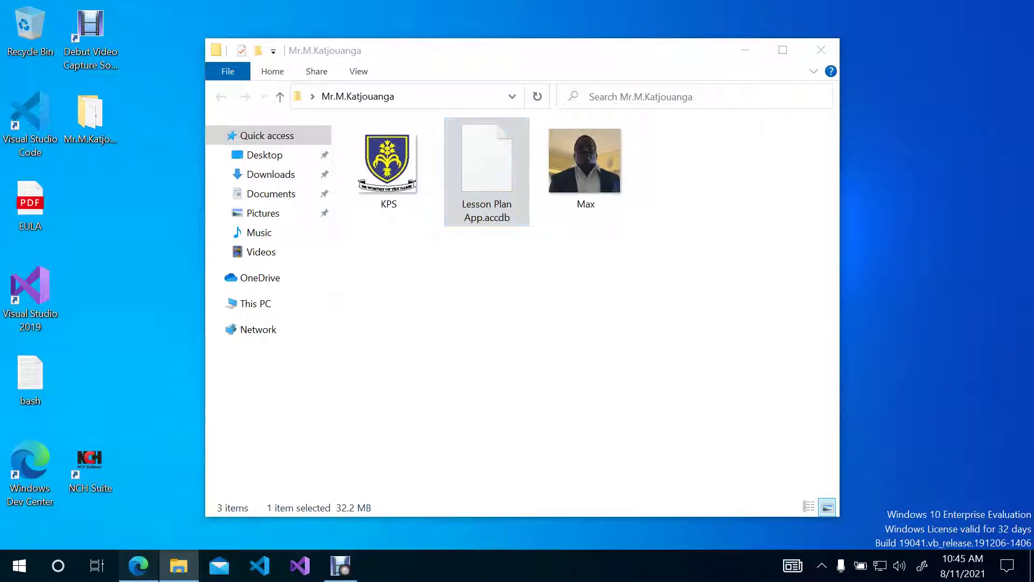
{"action": "key", "text": "alt+Tab"}
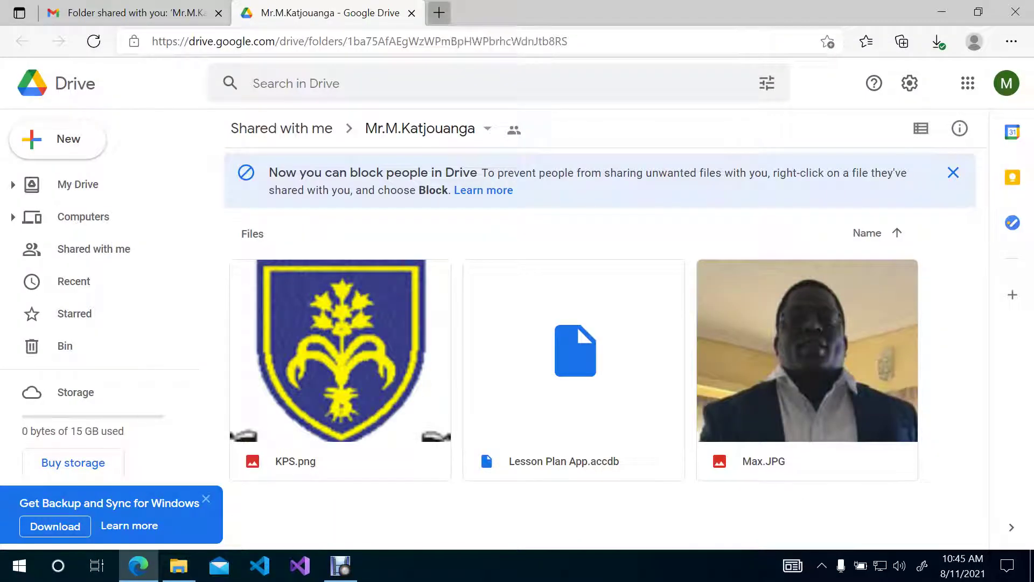
{"action": "key", "text": "ctrl+t"}
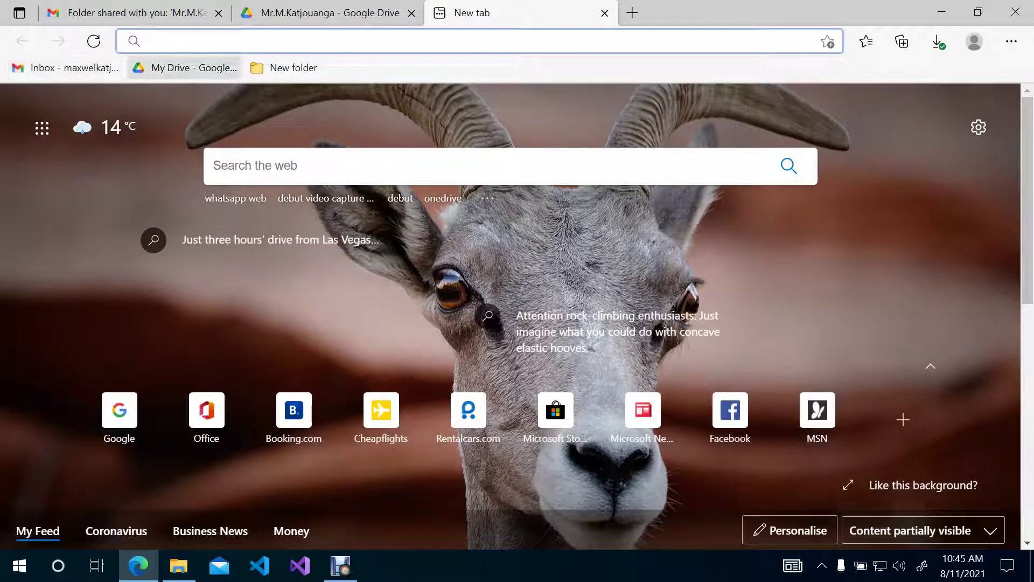
{"action": "type", "text": "google.com"}
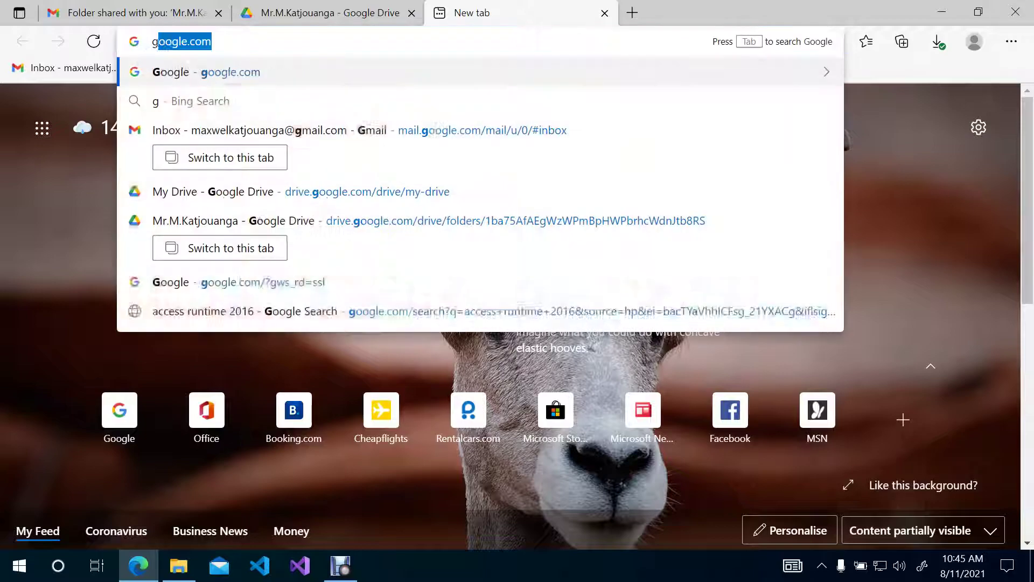
{"action": "key", "text": "Return"}
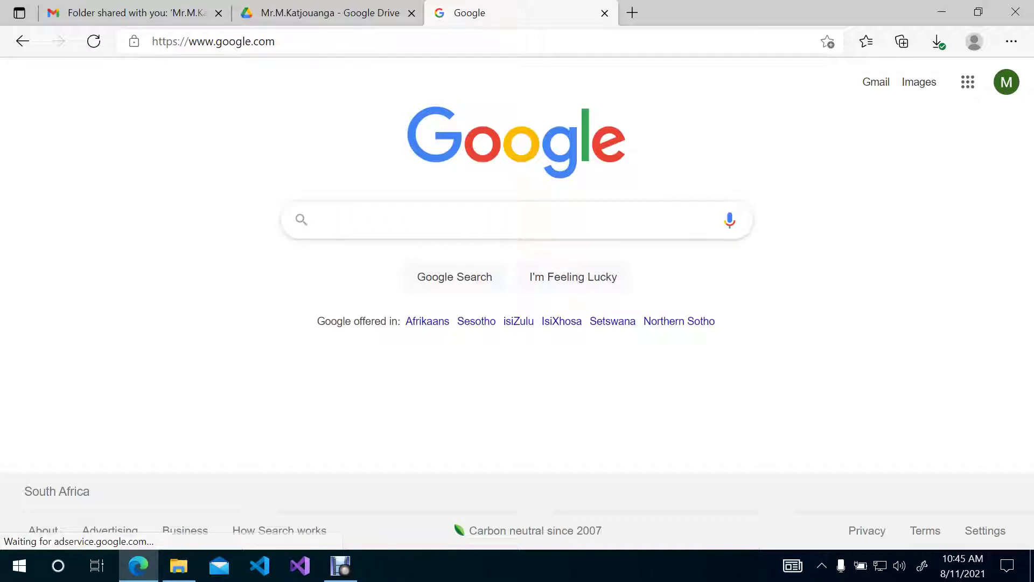
Search Google for "access runtime 2016" and open Microsoft's official Access 2016 Runtime download page.
{"action": "type", "text": "Acces"}
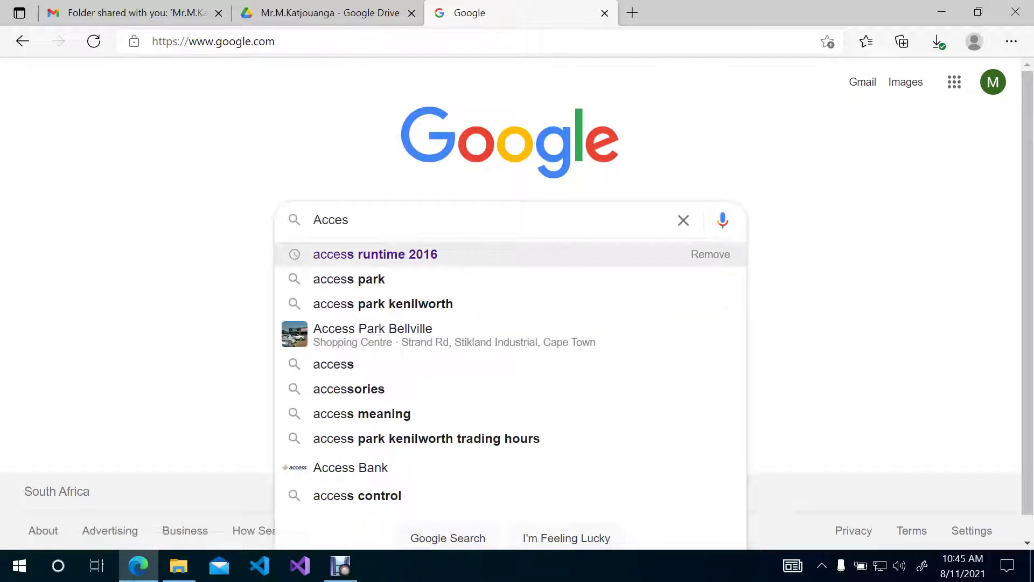
{"action": "left_click", "coordinate": [375, 254]}
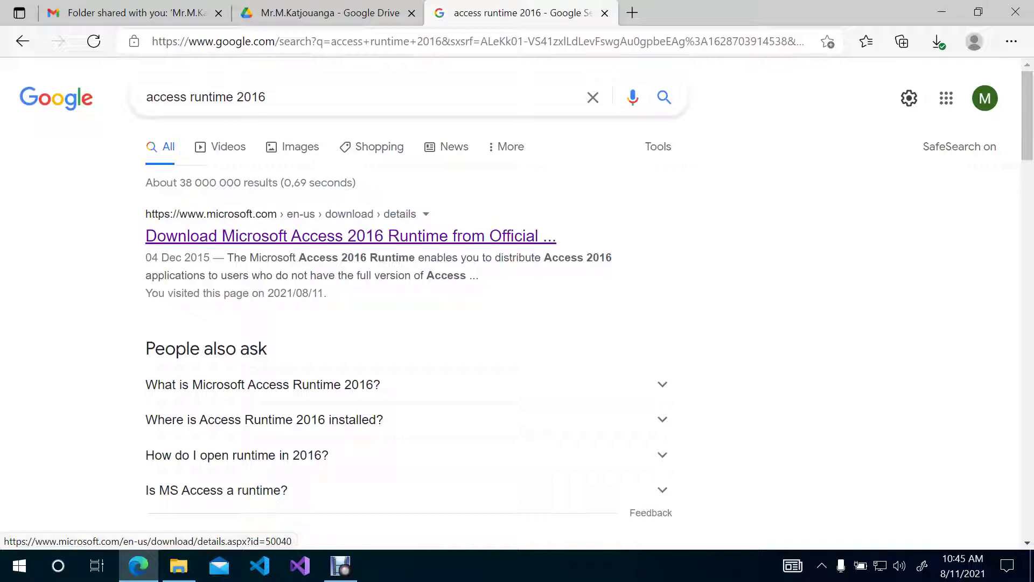
{"action": "left_click", "coordinate": [351, 236]}
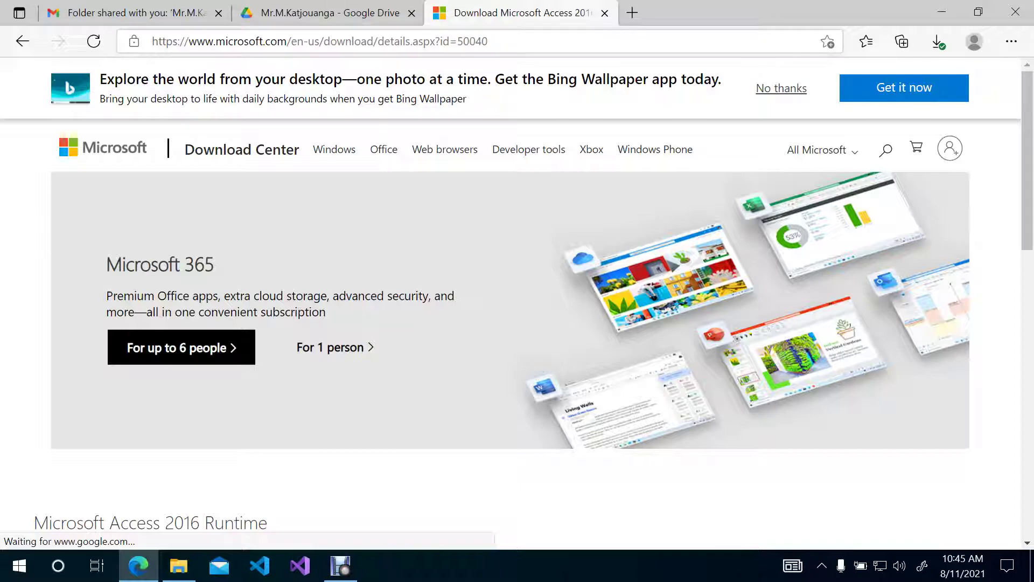
Open the download file choices for the English version of Microsoft Access 2016 Runtime.
{"action": "left_click_drag", "start_coordinate": [152, 41], "coordinate": [277, 41]}
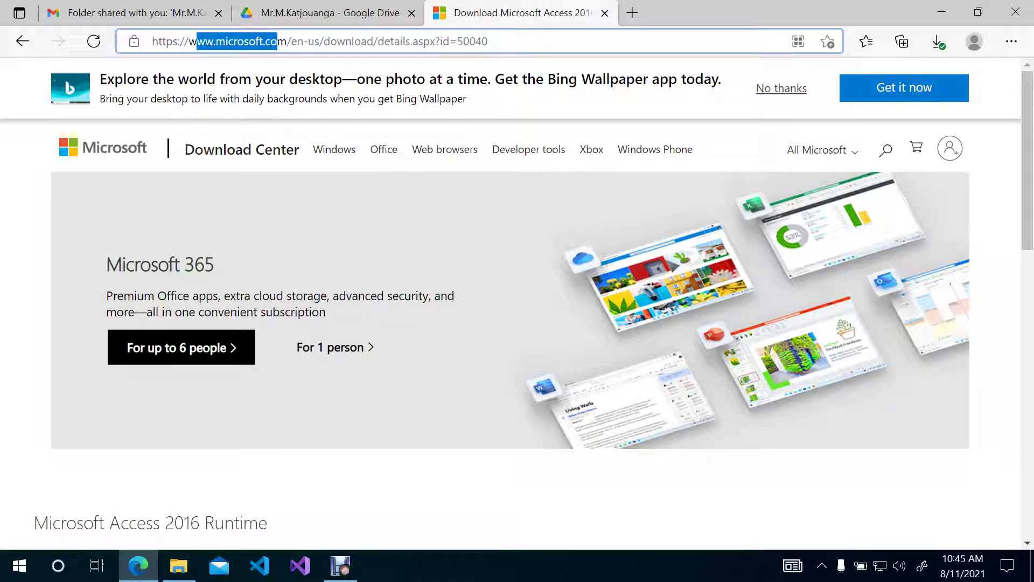
{"action": "scroll", "coordinate": [528, 259], "scroll_direction": "down", "scroll_amount": 1}
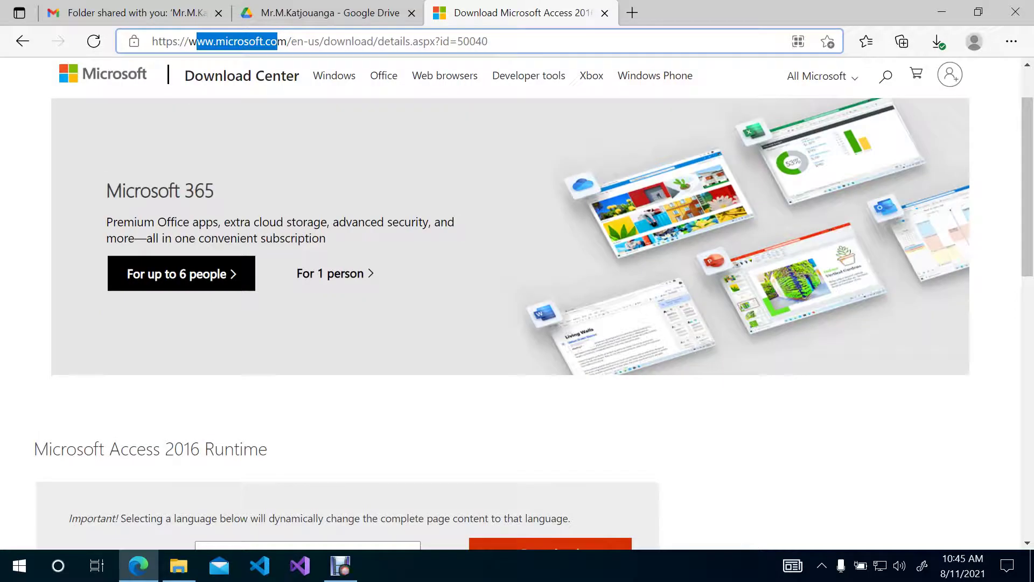
{"action": "scroll", "coordinate": [517, 301], "scroll_direction": "up", "scroll_amount": 1}
{"action": "scroll", "coordinate": [518, 302], "scroll_direction": "down", "scroll_amount": 3}
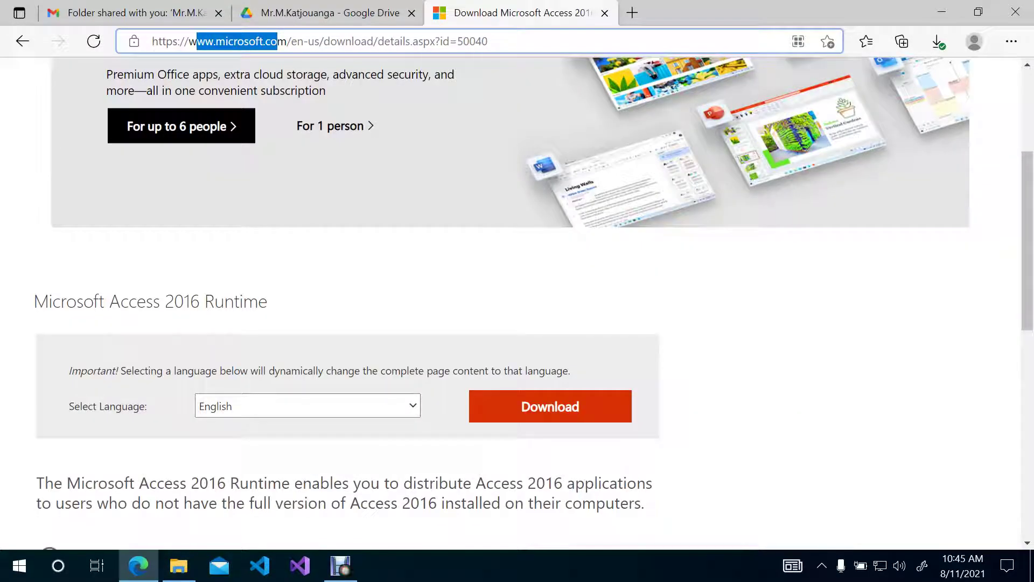
{"action": "scroll", "coordinate": [539, 324], "scroll_direction": "down", "scroll_amount": 1}
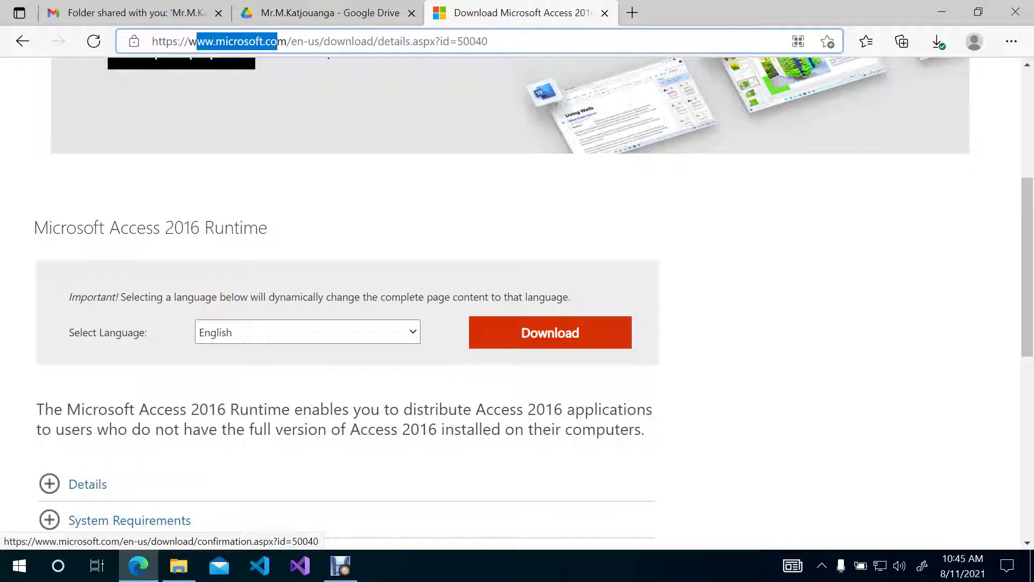
{"action": "left_click", "coordinate": [550, 333]}
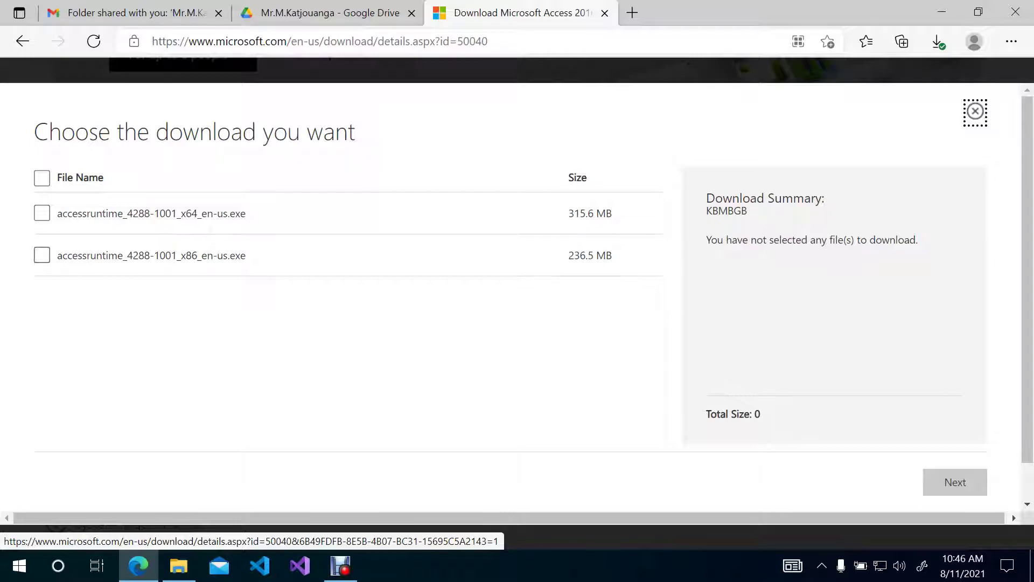
{"action": "left_click", "coordinate": [42, 255]}
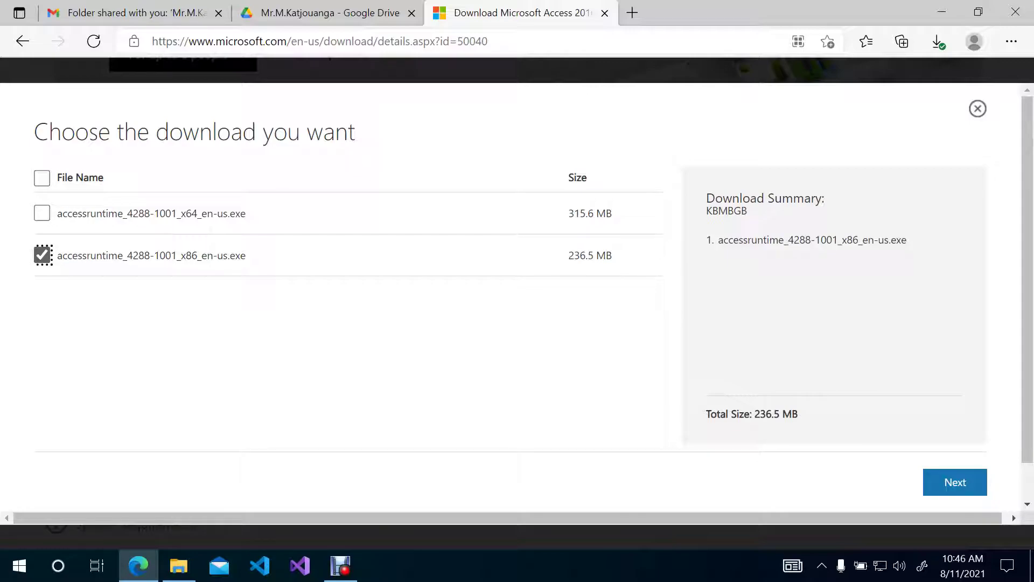
{"action": "left_click", "coordinate": [42, 213]}
{"action": "left_click", "coordinate": [42, 255]}
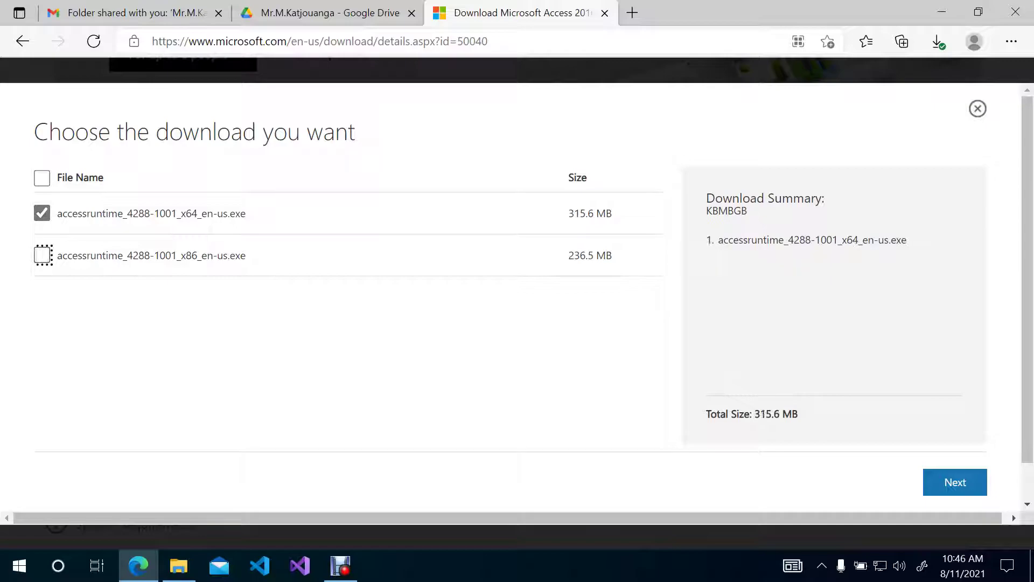
{"action": "left_click", "coordinate": [42, 213]}
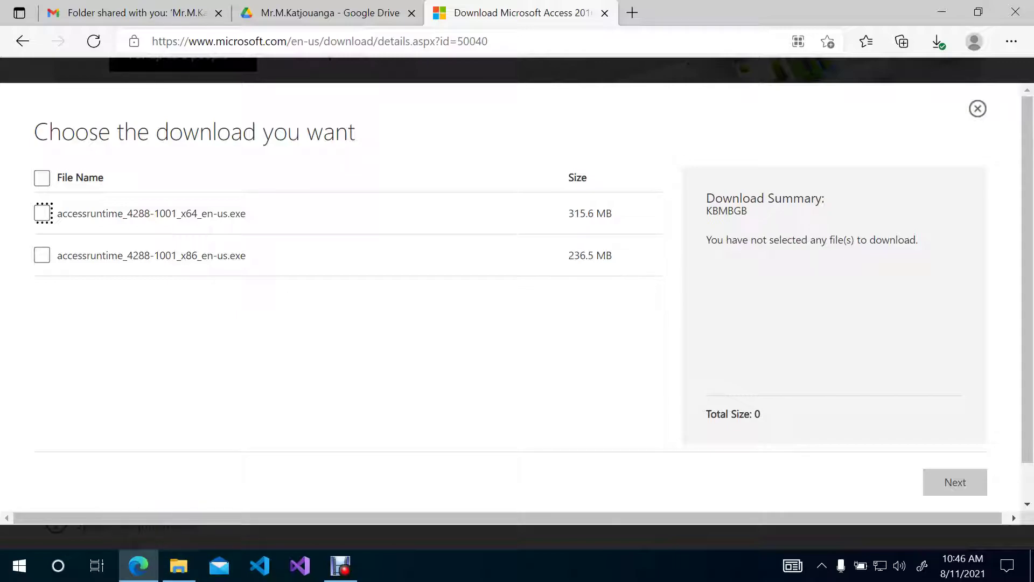
Switch to File Explorer, open This PC's properties to check the system type, and minimize the Settings window.
{"action": "left_click", "coordinate": [178, 566]}
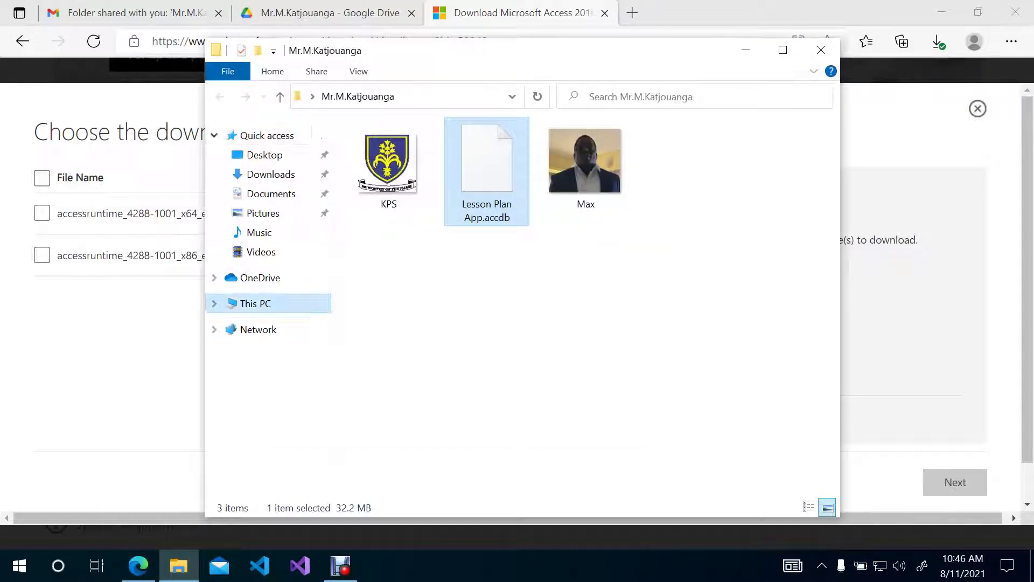
{"action": "left_click", "coordinate": [256, 304]}
{"action": "right_click", "coordinate": [244, 304]}
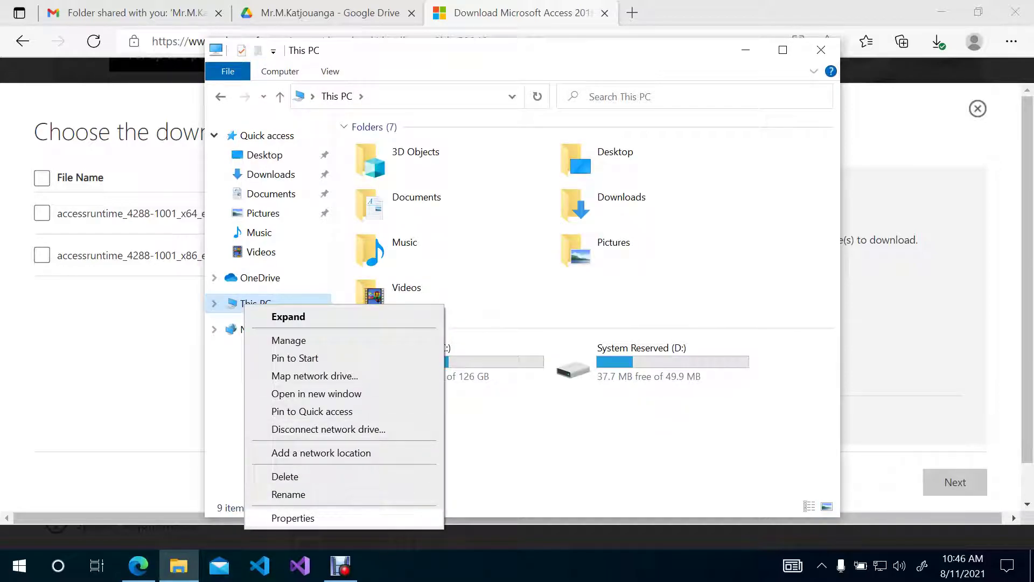
{"action": "left_click", "coordinate": [293, 517]}
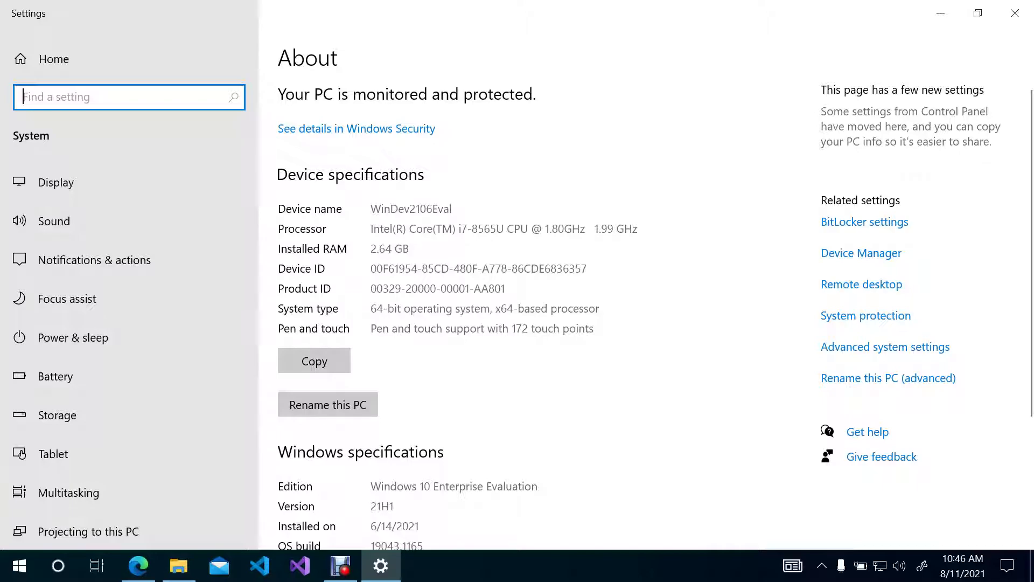
{"action": "left_click_drag", "start_coordinate": [371, 308], "coordinate": [490, 308]}
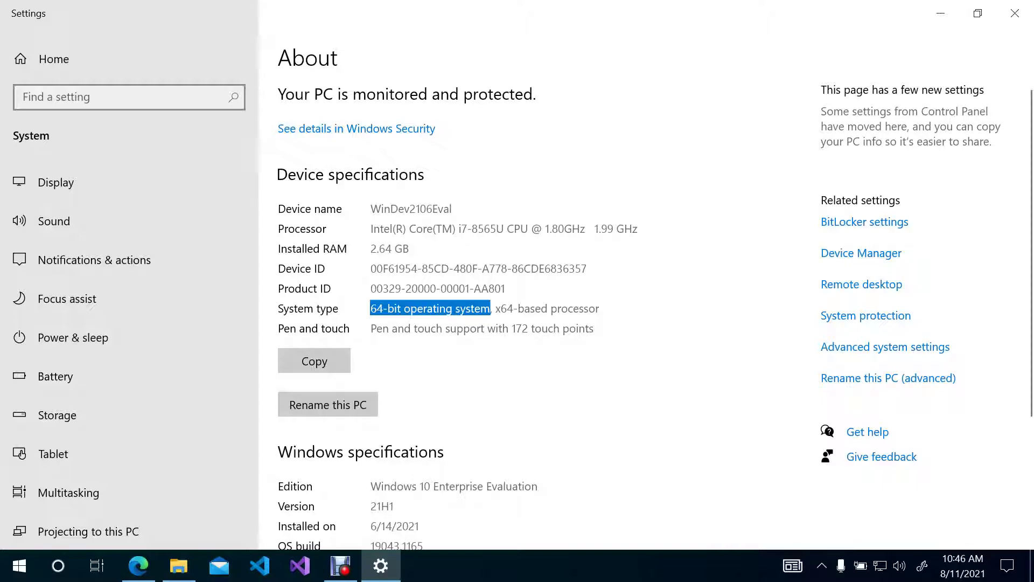
{"action": "left_click", "coordinate": [314, 361]}
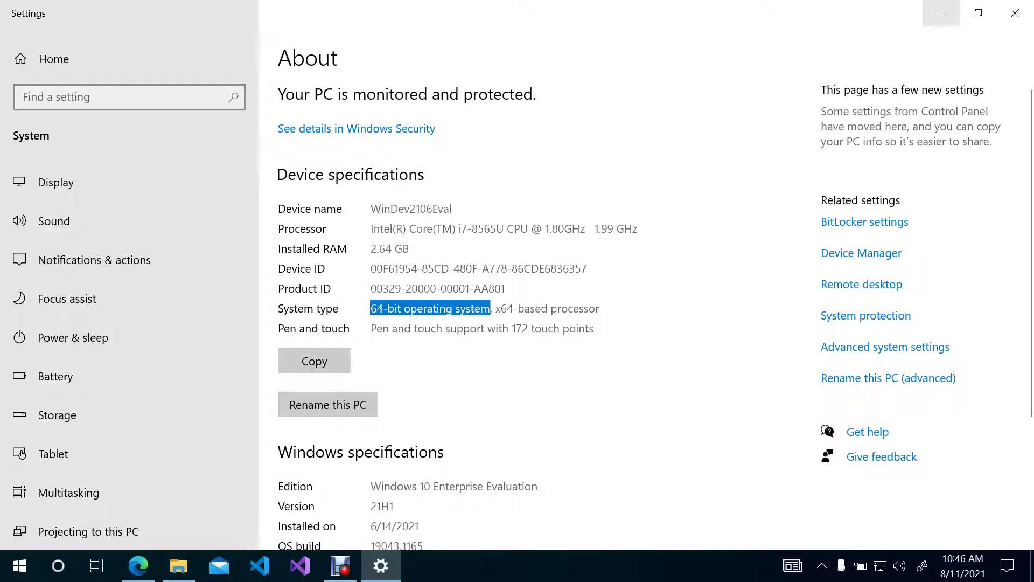
{"action": "left_click", "coordinate": [940, 13]}
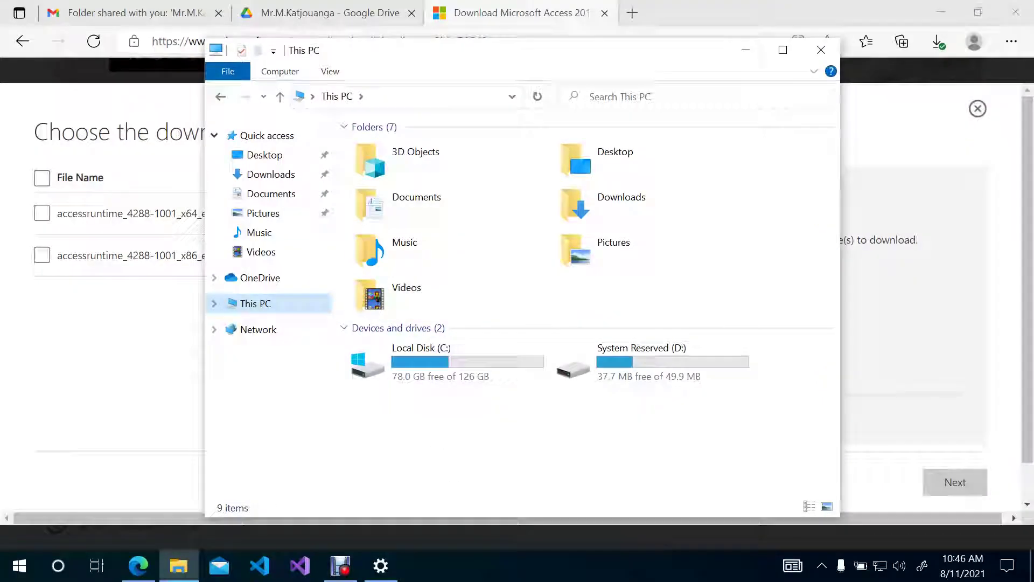
Switch back to Microsoft Edge and download accessruntime_4288-1001_x64_en-us.exe.
{"action": "key", "text": "alt+Tab"}
{"action": "left_click", "coordinate": [42, 213]}
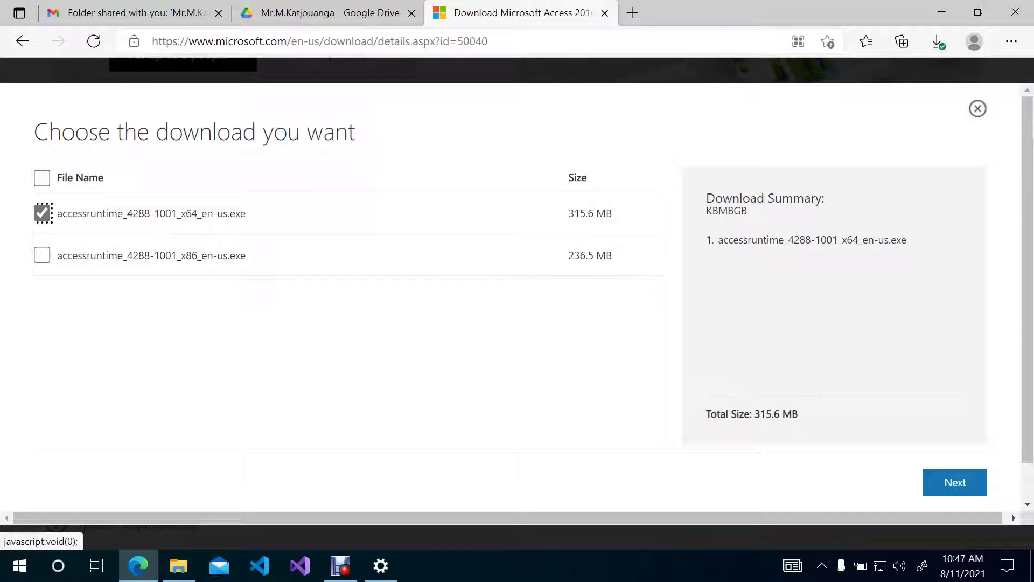
{"action": "left_click", "coordinate": [955, 482]}
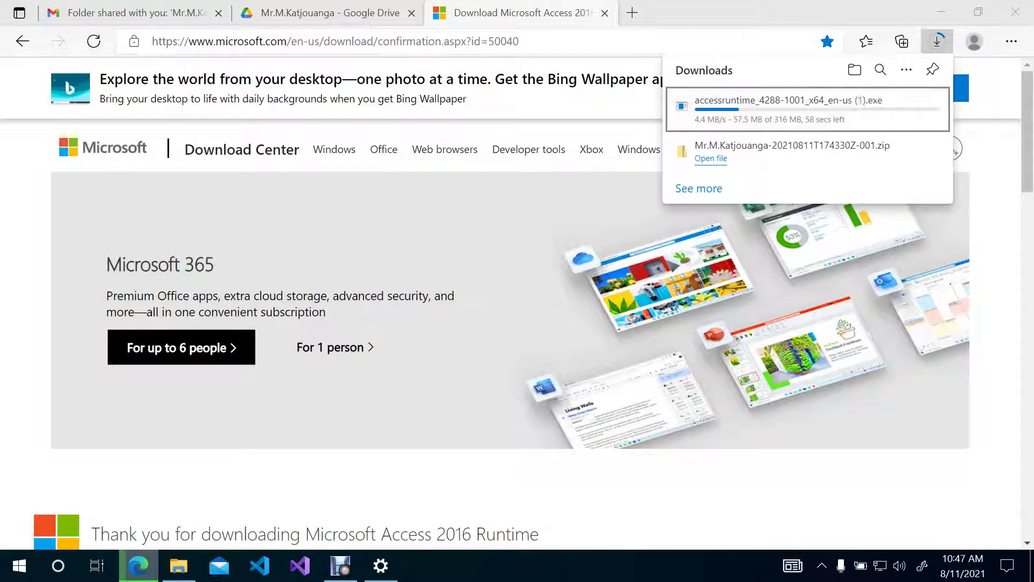
Install Access Runtime 2016 from accessruntime_4288-1001_x64_en-us in the Downloads folder, close the installer and File Explorer, and minimize the browser.
{"action": "left_click", "coordinate": [178, 566]}
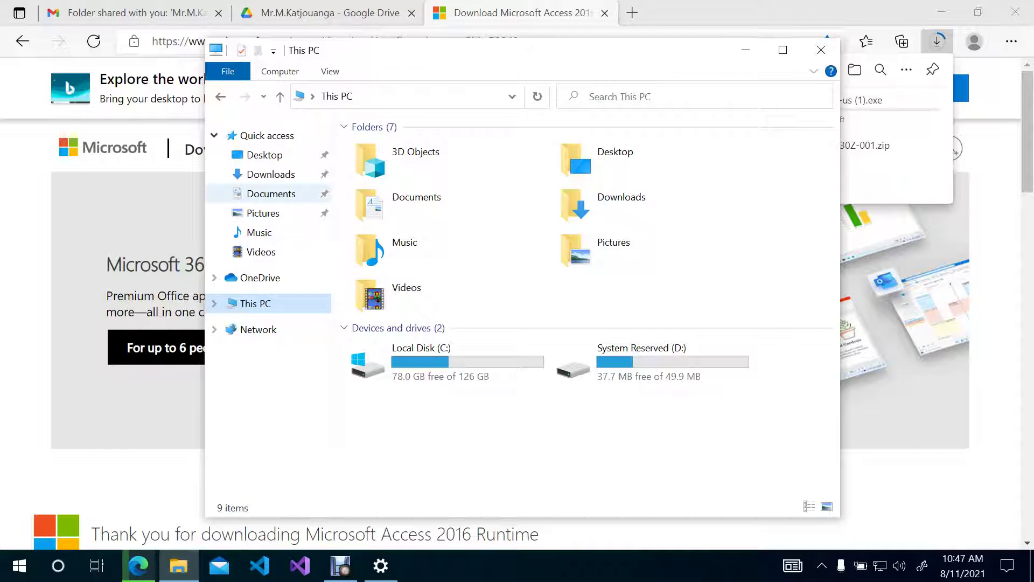
{"action": "left_click", "coordinate": [271, 174]}
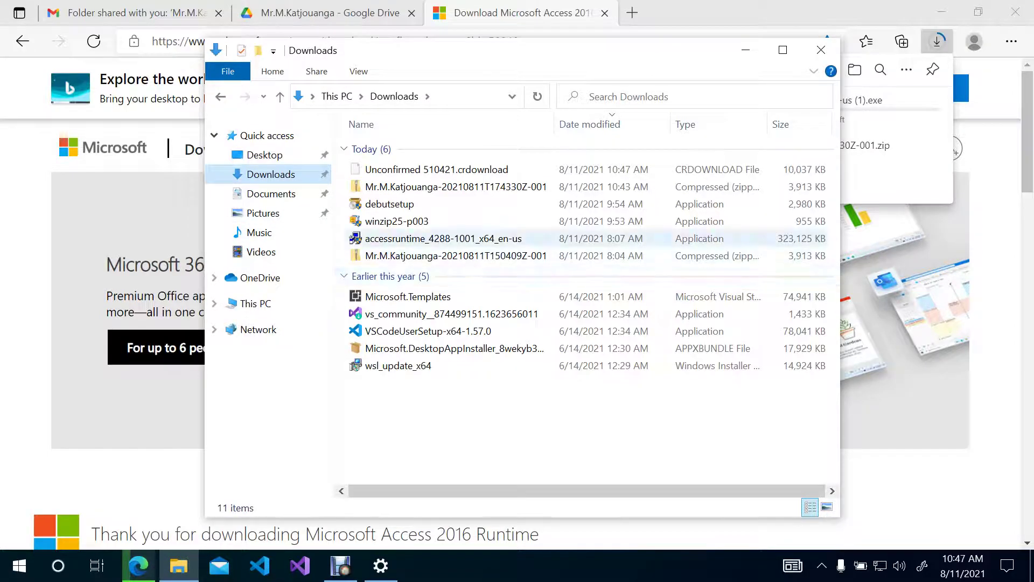
{"action": "left_click", "coordinate": [442, 238]}
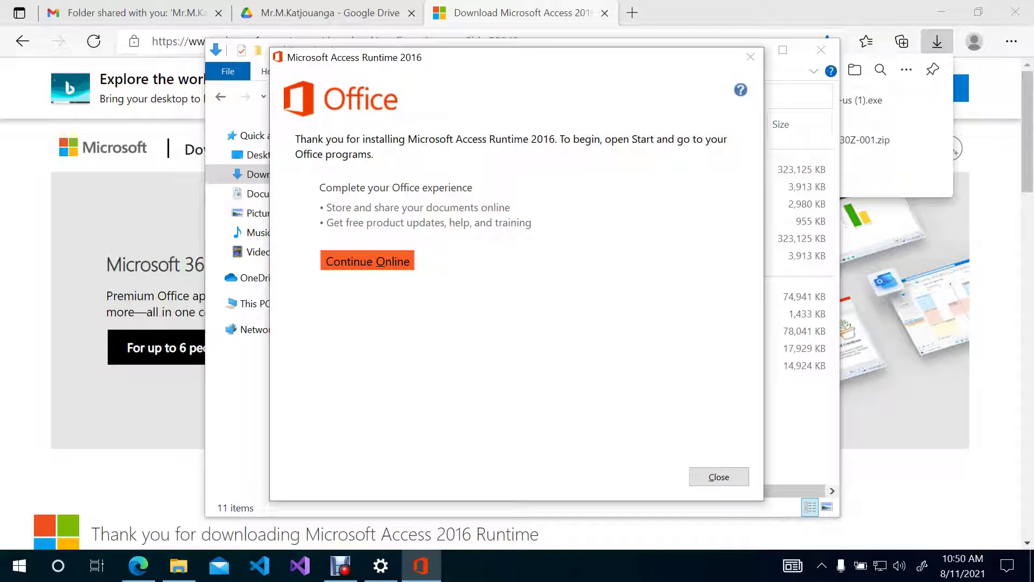
{"action": "left_click", "coordinate": [719, 476]}
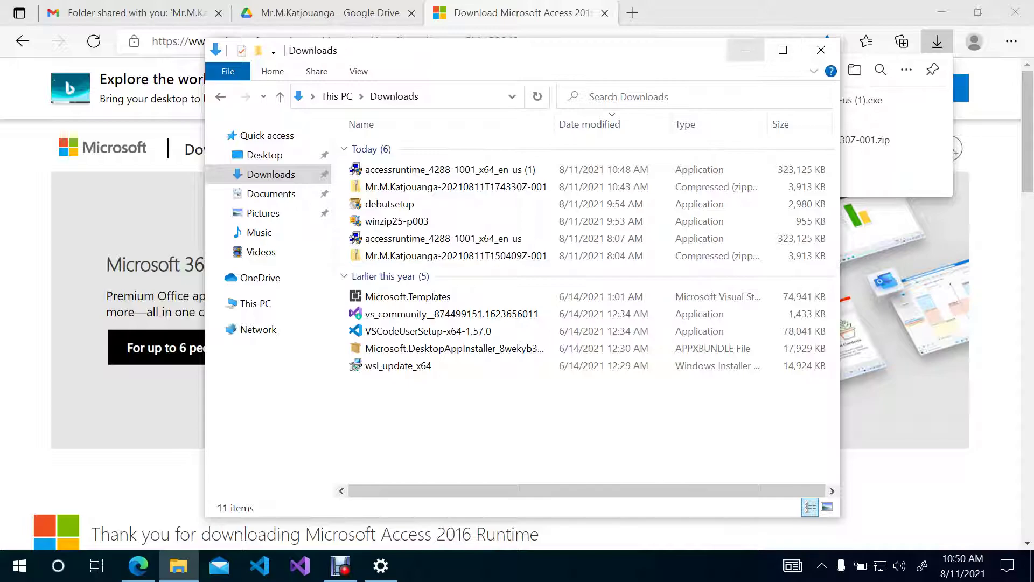
{"action": "left_click", "coordinate": [821, 50]}
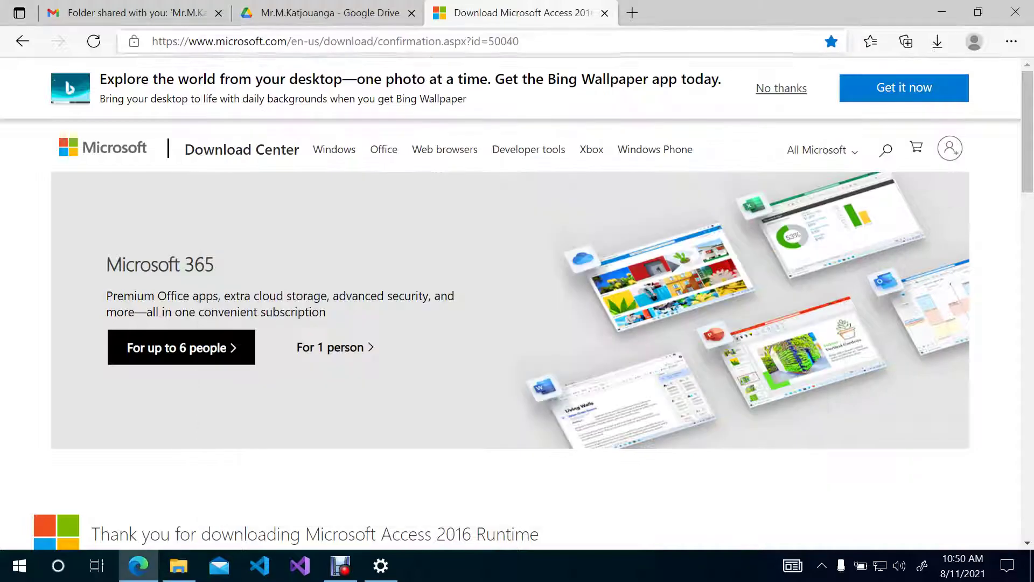
{"action": "left_click", "coordinate": [941, 12]}
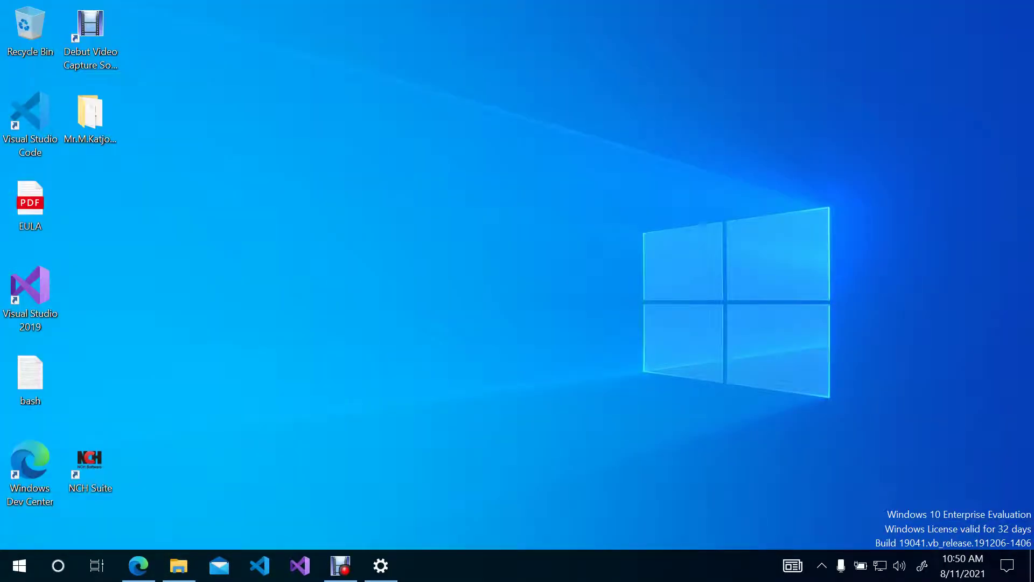
Open Lesson Plan App from the extracted folder on the desktop and allow it to open despite the security notice.
{"action": "left_click", "coordinate": [90, 124]}
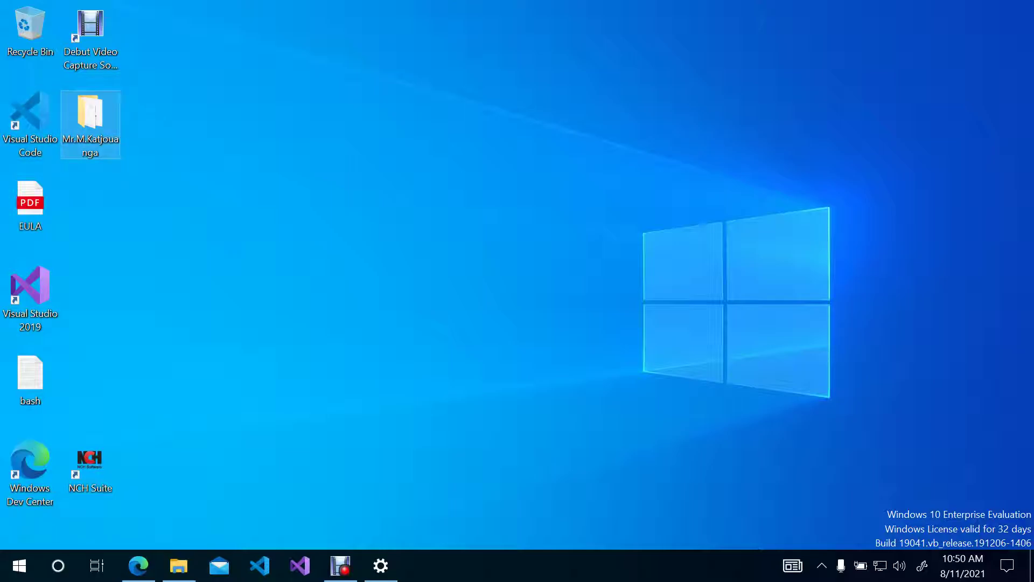
{"action": "key", "text": "Return"}
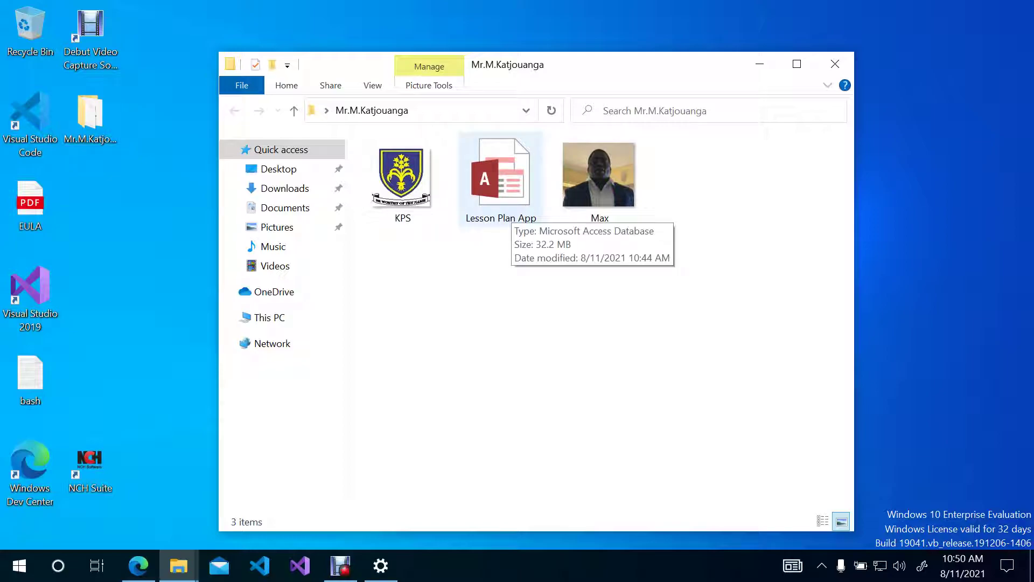
{"action": "left_click", "coordinate": [500, 179]}
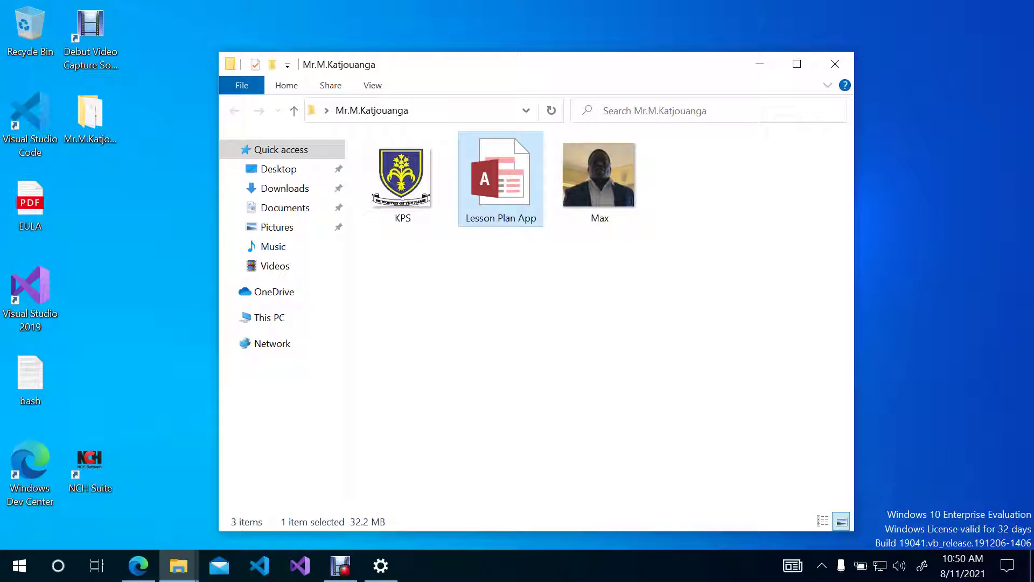
{"action": "key", "text": "Return"}
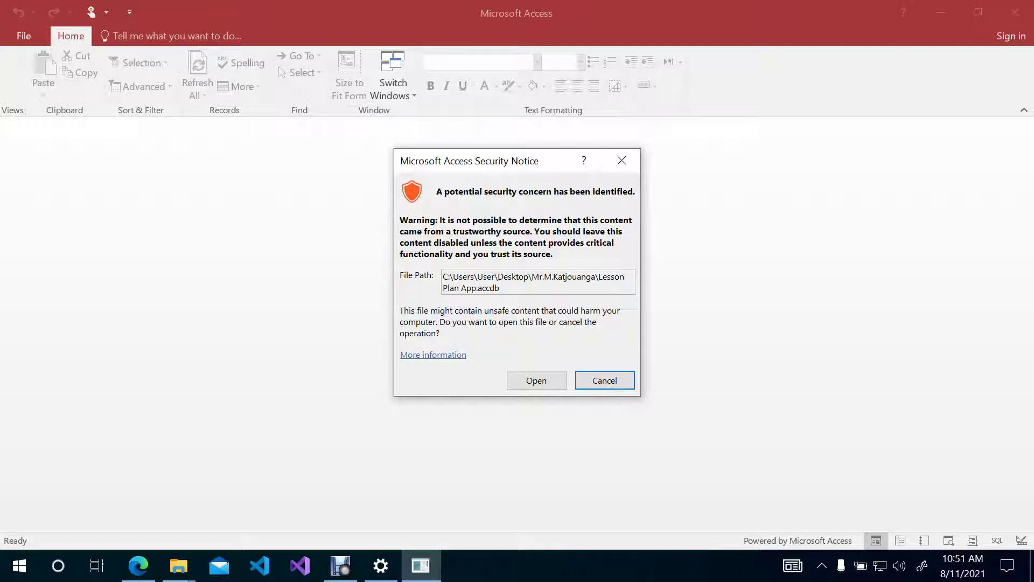
{"action": "left_click", "coordinate": [537, 381]}
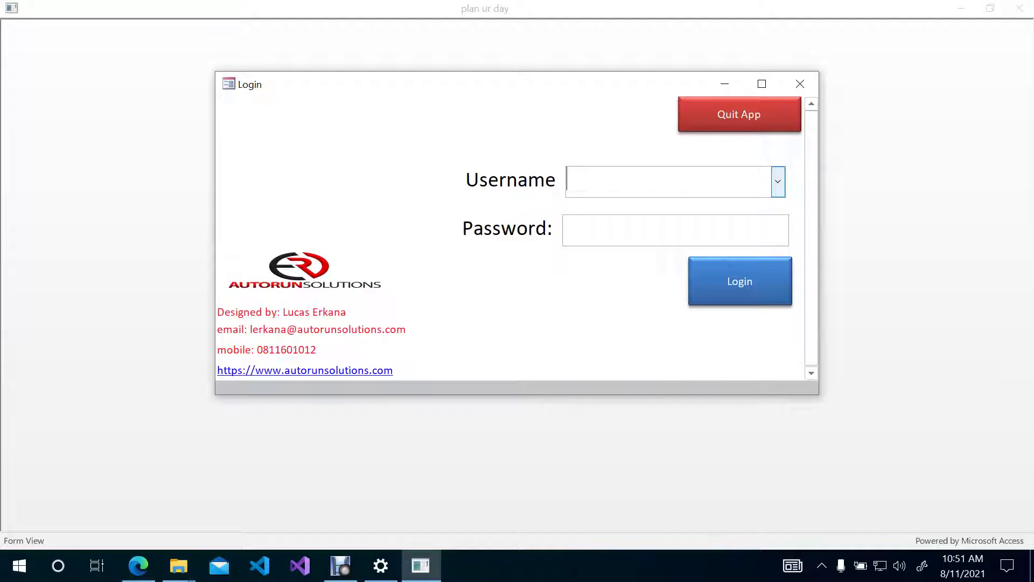
Log in to the app with the teacher's username from the username list and the account password.
{"action": "left_click", "coordinate": [777, 181]}
{"action": "key", "text": "Down"}
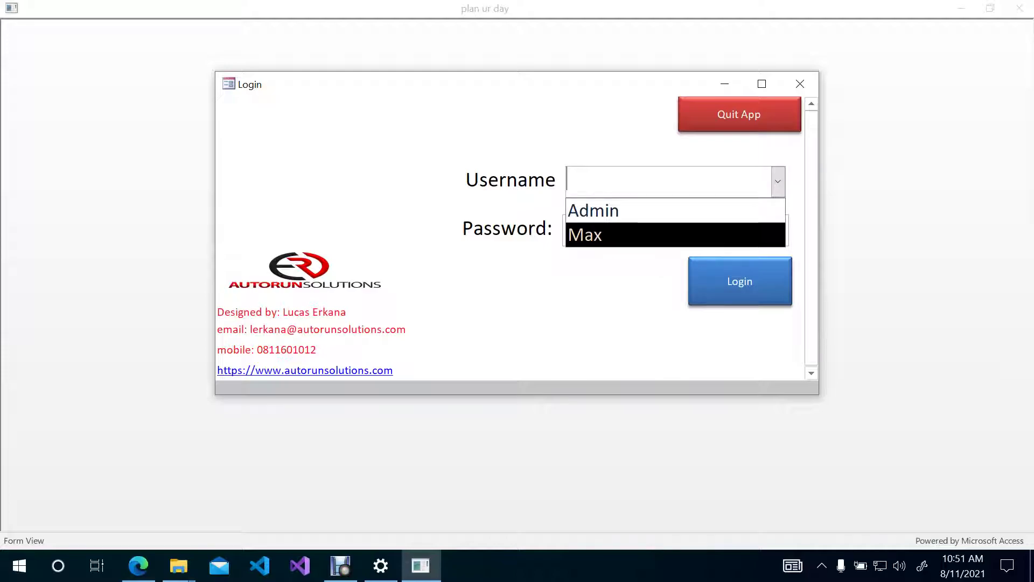
{"action": "key", "text": "Return"}
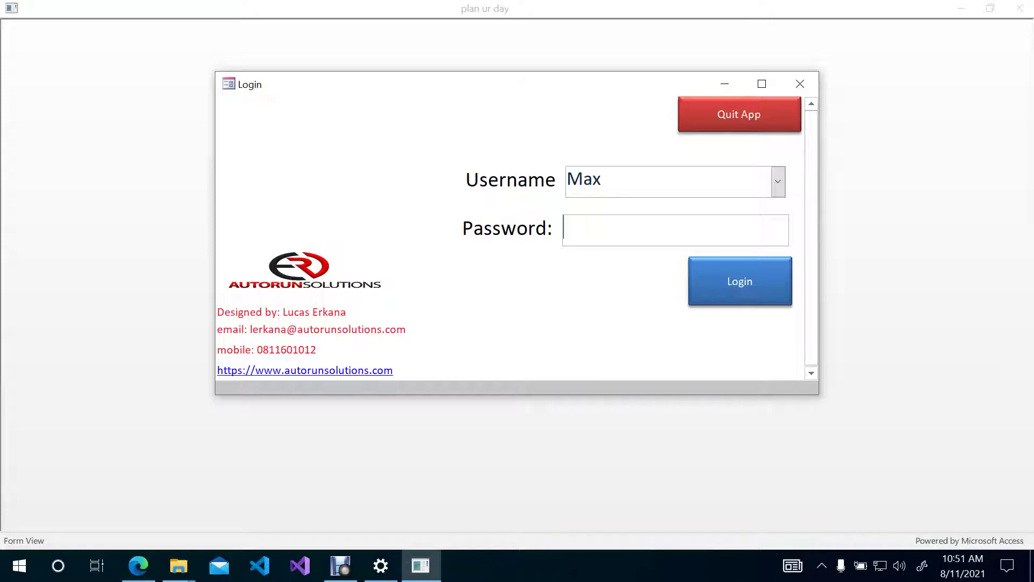
{"action": "left_click", "coordinate": [778, 182]}
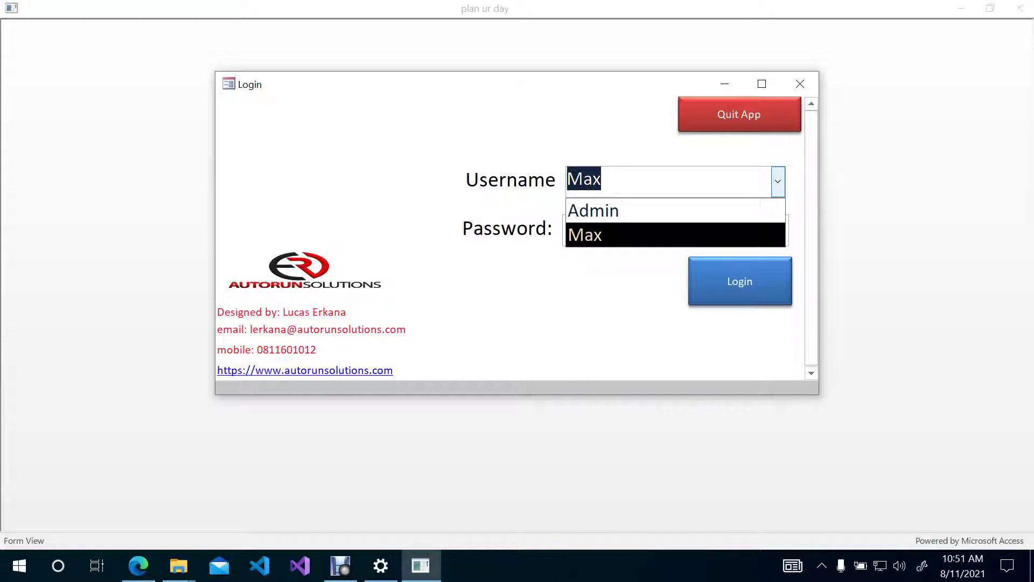
{"action": "left_click", "coordinate": [674, 234]}
{"action": "left_click", "coordinate": [566, 230]}
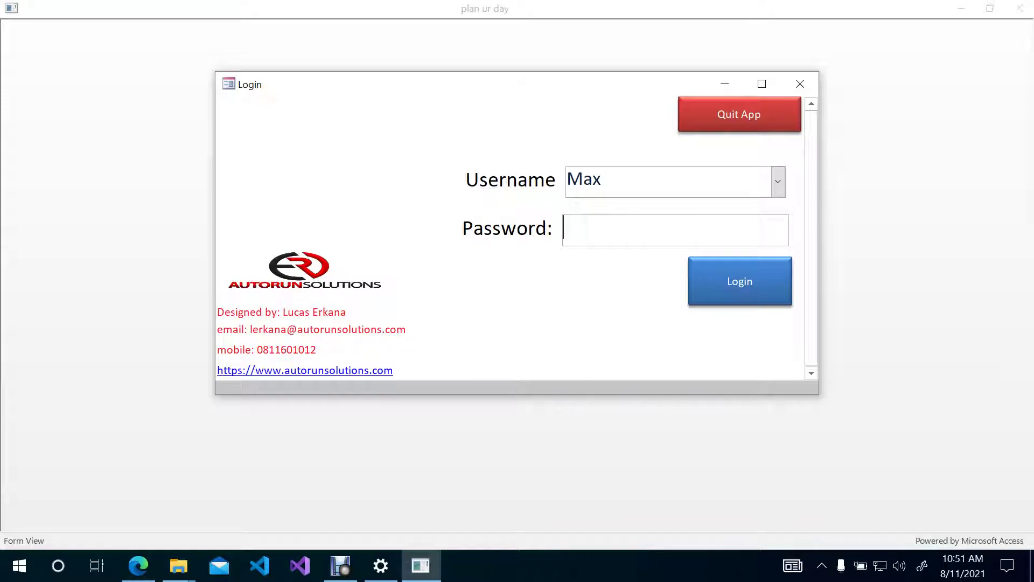
{"action": "type", "text": "****"}
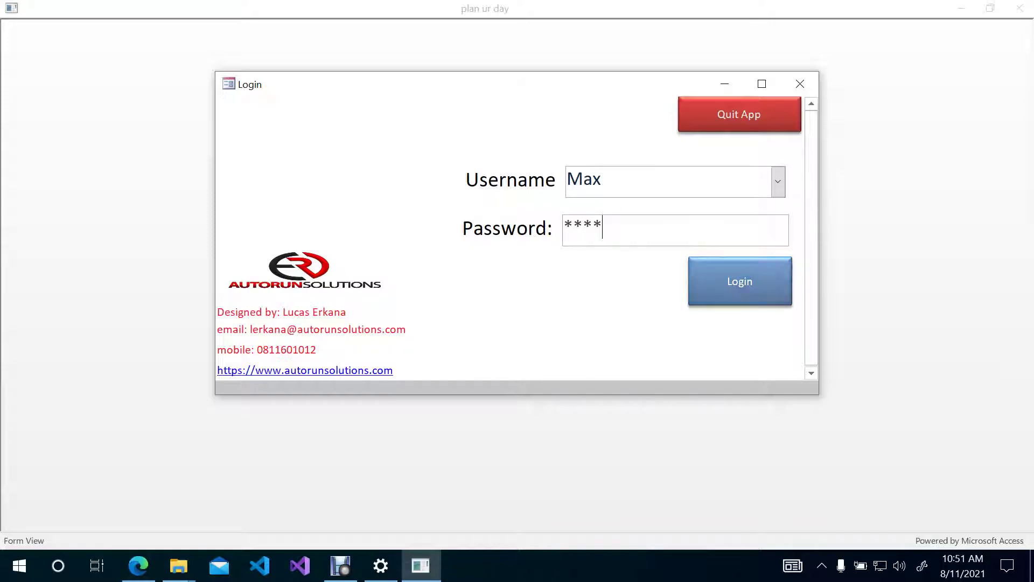
{"action": "left_click", "coordinate": [740, 281]}
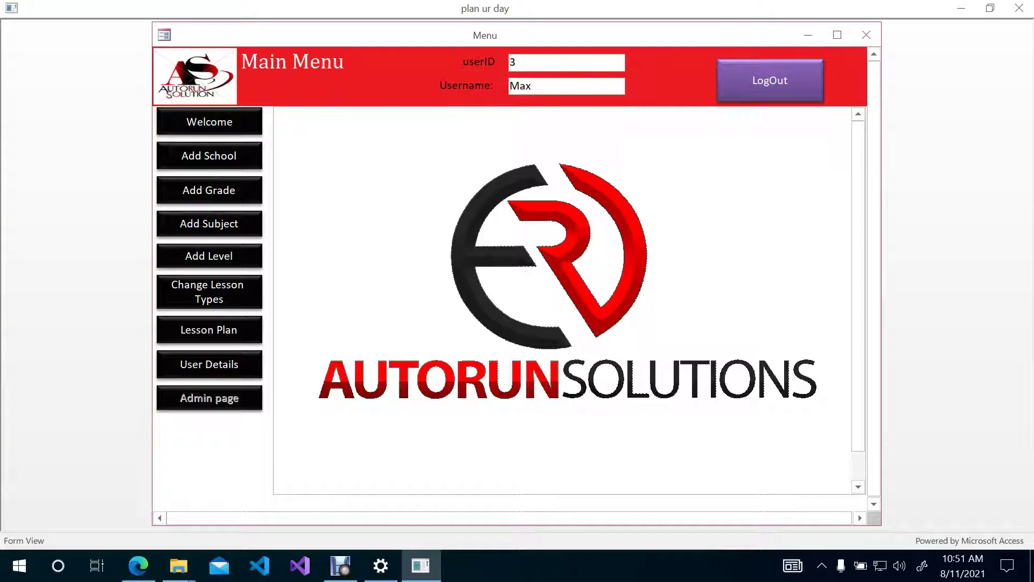
Look at the Daily Lesson Plan and Weekly Lesson Plan forms in the Lesson Plan section, closing each one.
{"action": "left_click", "coordinate": [209, 330]}
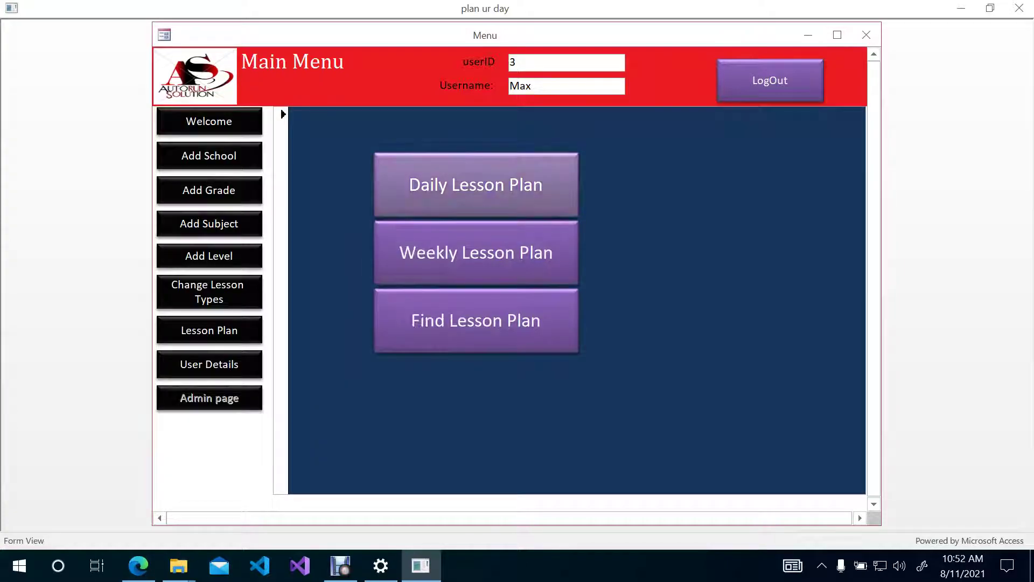
{"action": "left_click", "coordinate": [476, 185]}
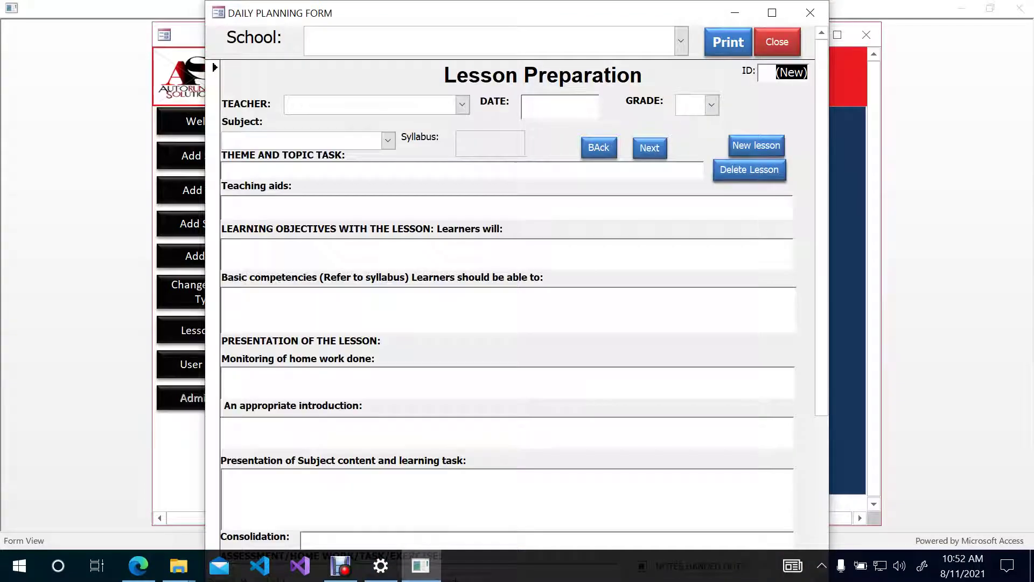
{"action": "left_click", "coordinate": [777, 42]}
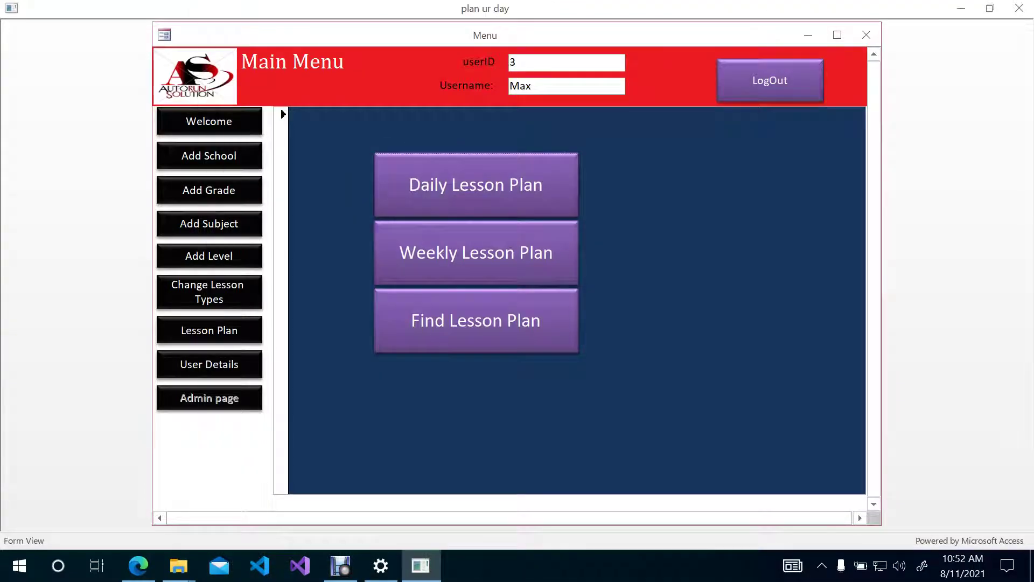
{"action": "left_click", "coordinate": [476, 252]}
{"action": "left_click", "coordinate": [730, 108]}
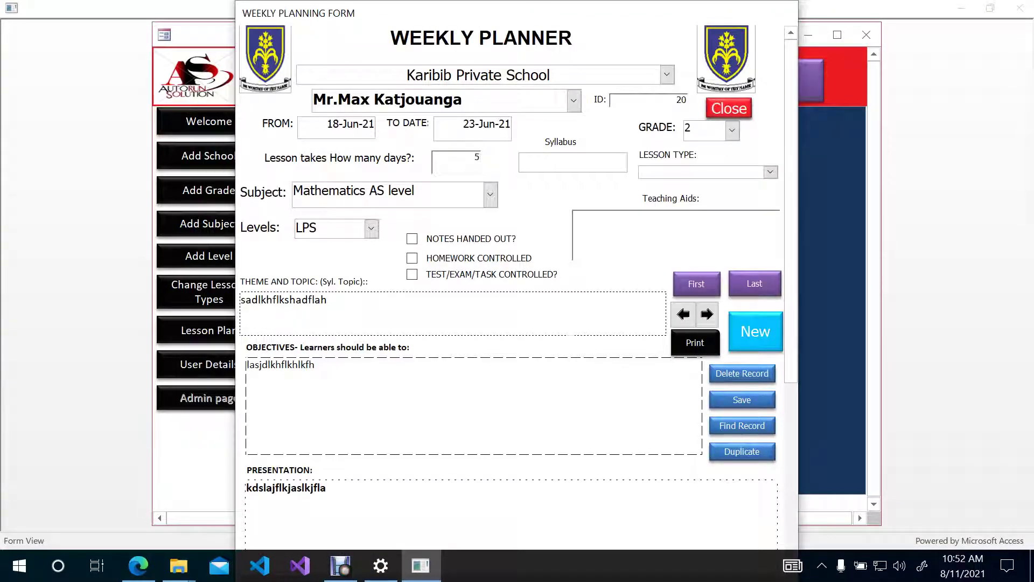